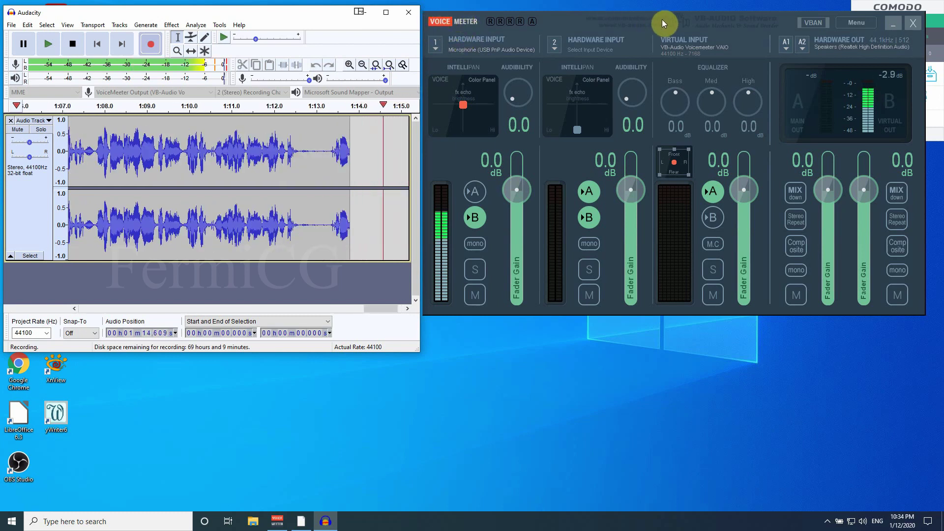
- Switch to the browser and look over the Virtual Audio Cable page on the VB-Audio site
click(301, 521)
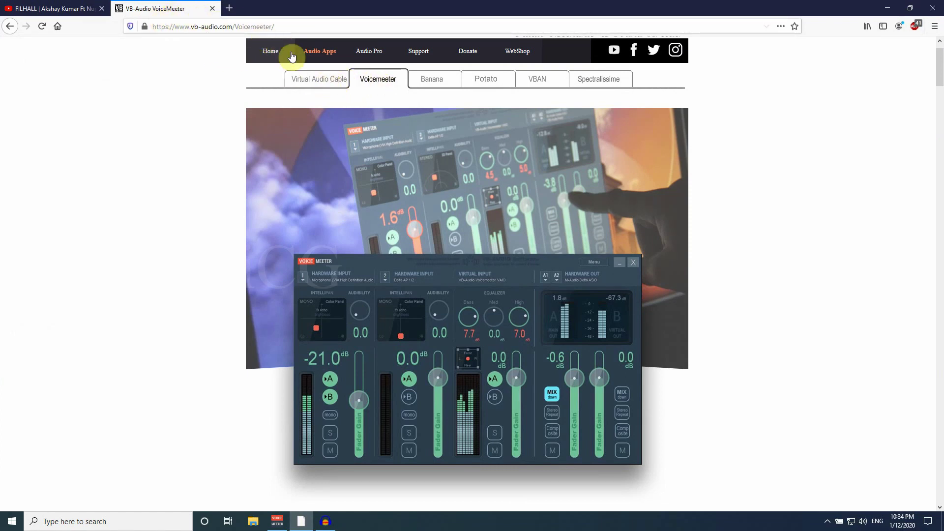
click(317, 84)
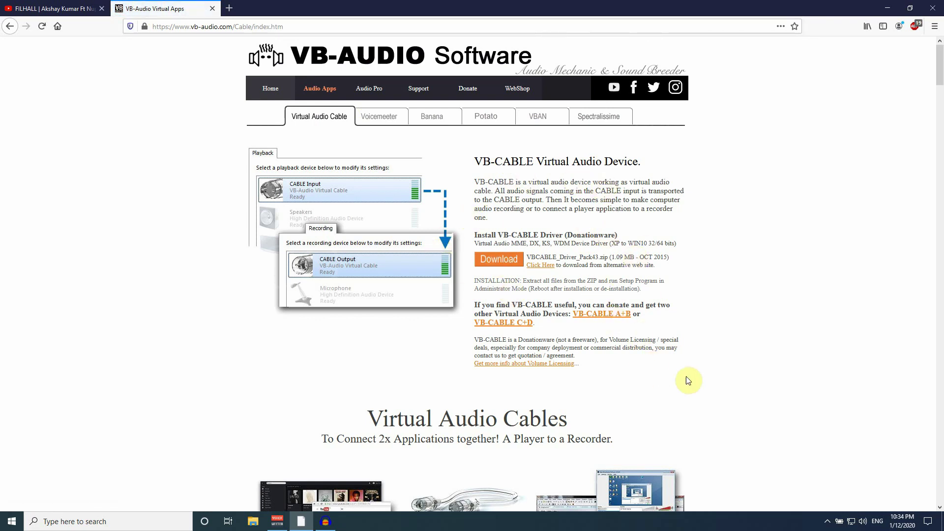
scroll(687, 389, down, 1)
scroll(687, 397, down, 1)
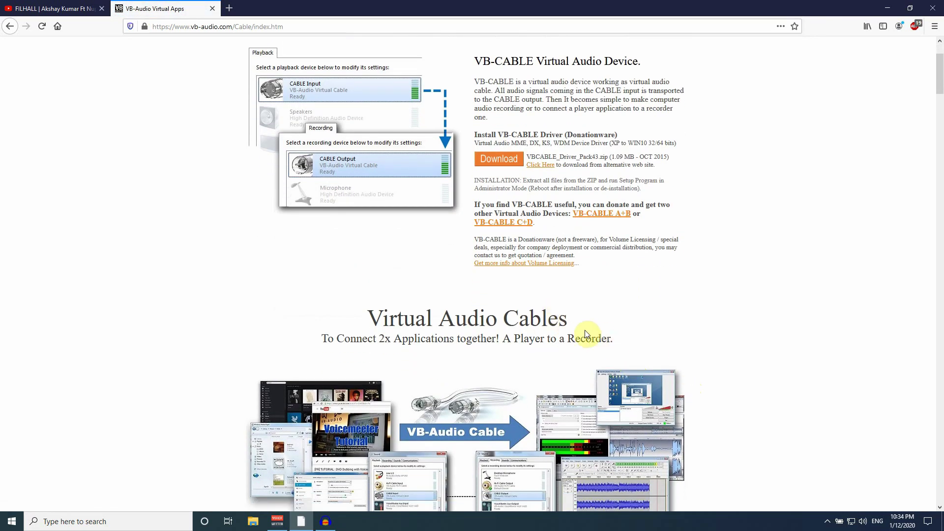
scroll(587, 334, up, 2)
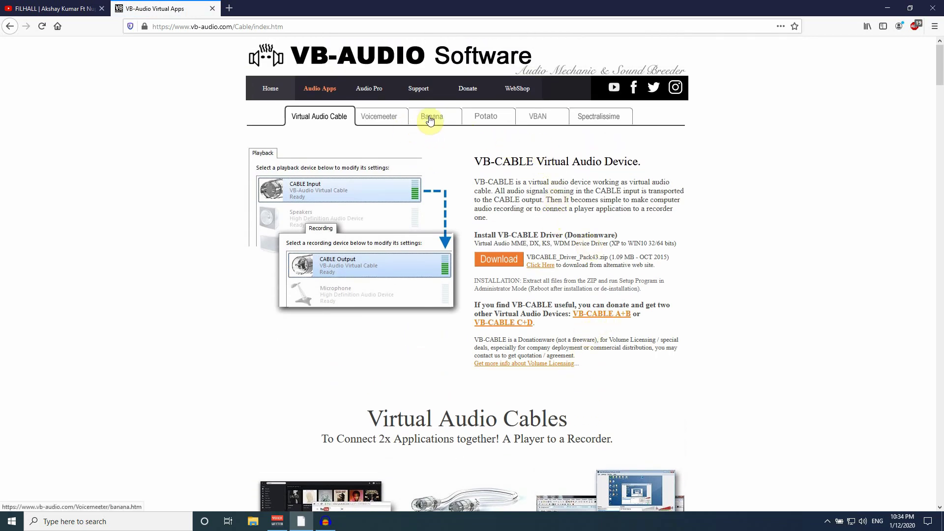
- Open the Voicemeeter page and review its description and the ZIP and EXE download options
click(387, 117)
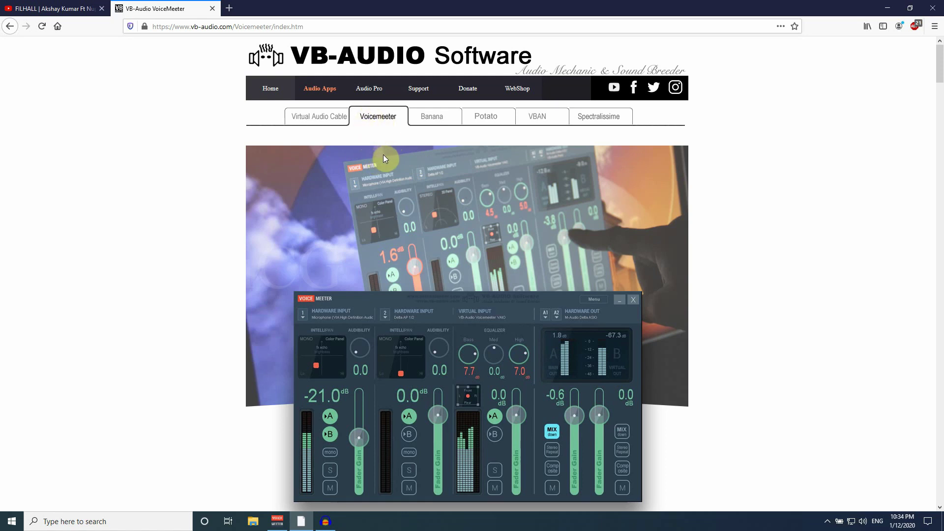
scroll(509, 240, down, 8)
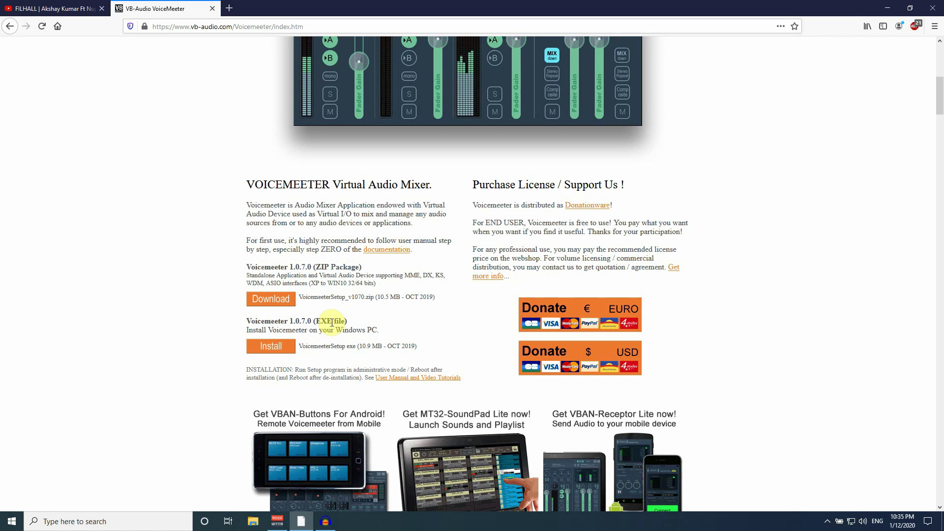
scroll(331, 322, up, 3)
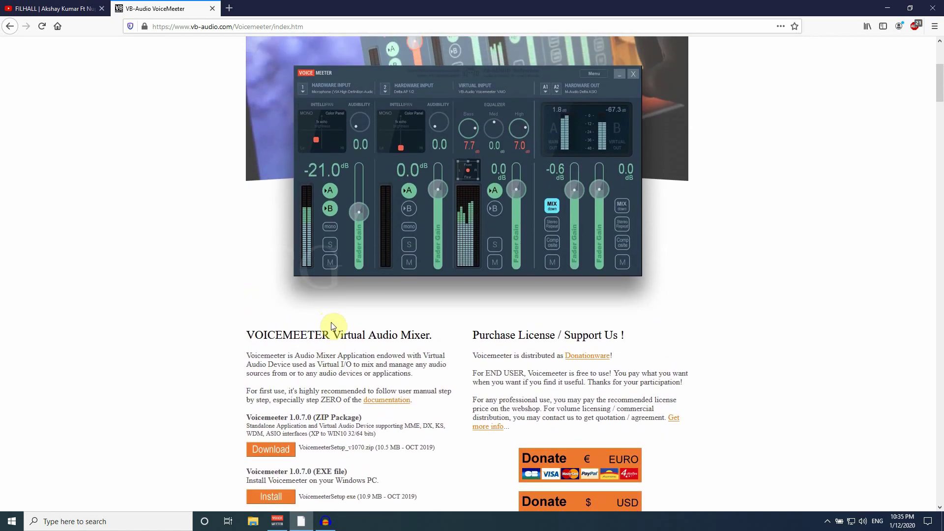
scroll(353, 319, down, 1)
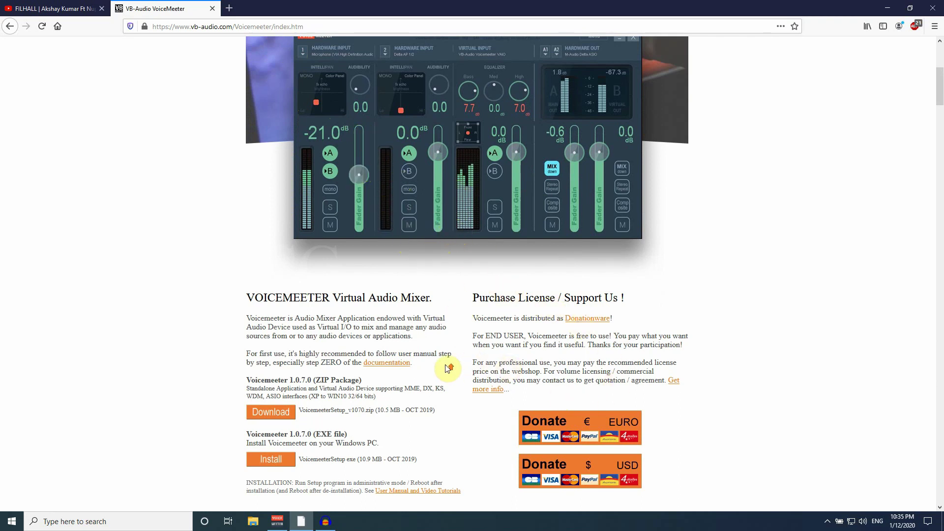
scroll(447, 362, up, 5)
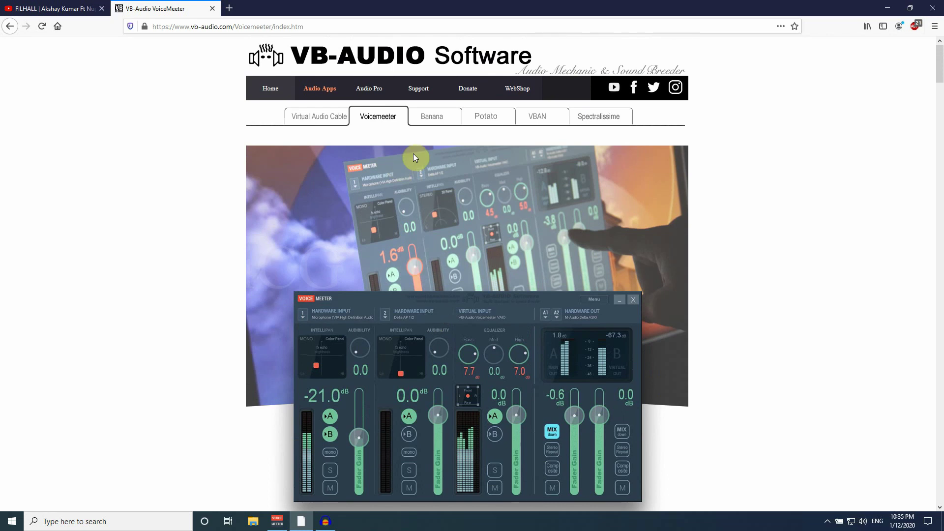
- View the Voicemeeter Banana page and its mixer preview, and return to the standard Voicemeeter page
click(433, 119)
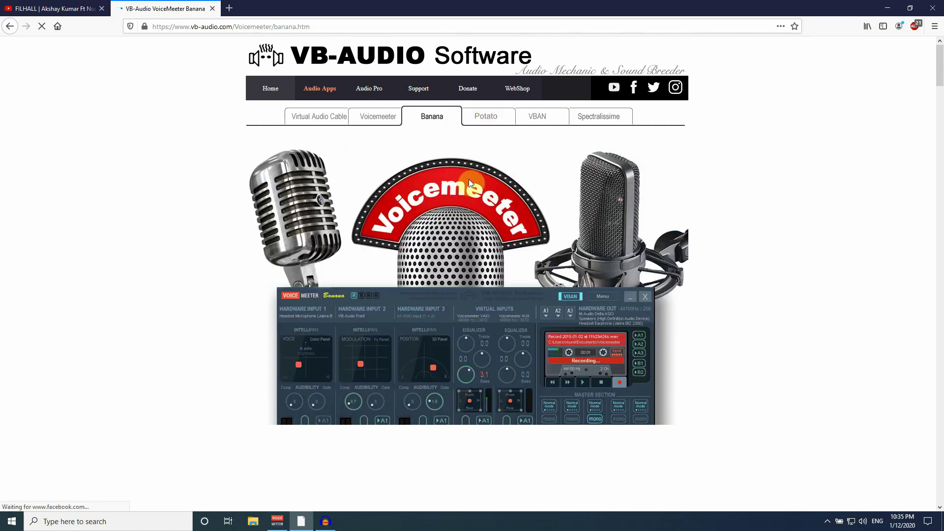
scroll(465, 308, down, 2)
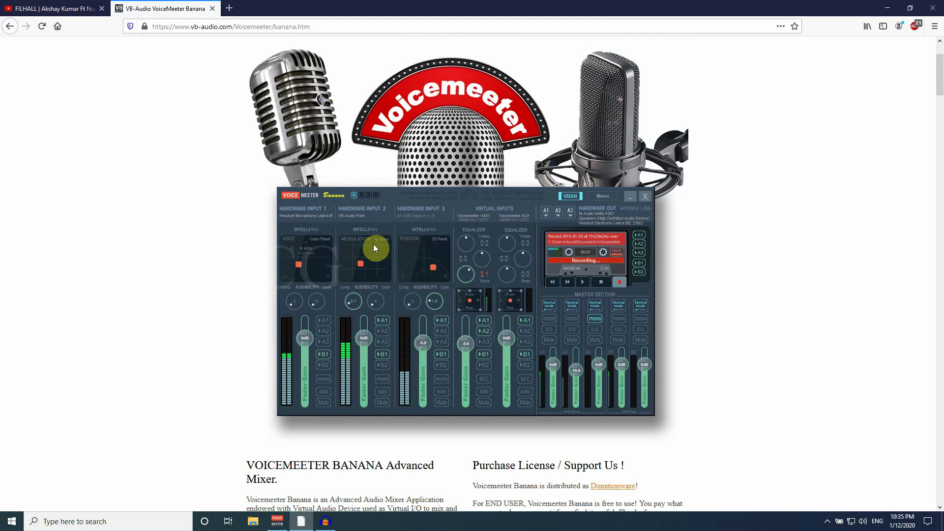
scroll(503, 257, up, 4)
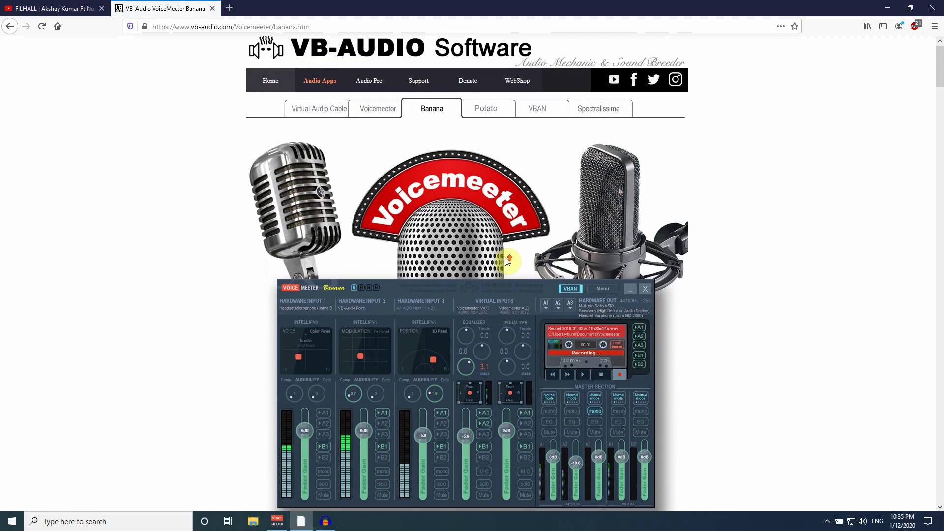
click(382, 119)
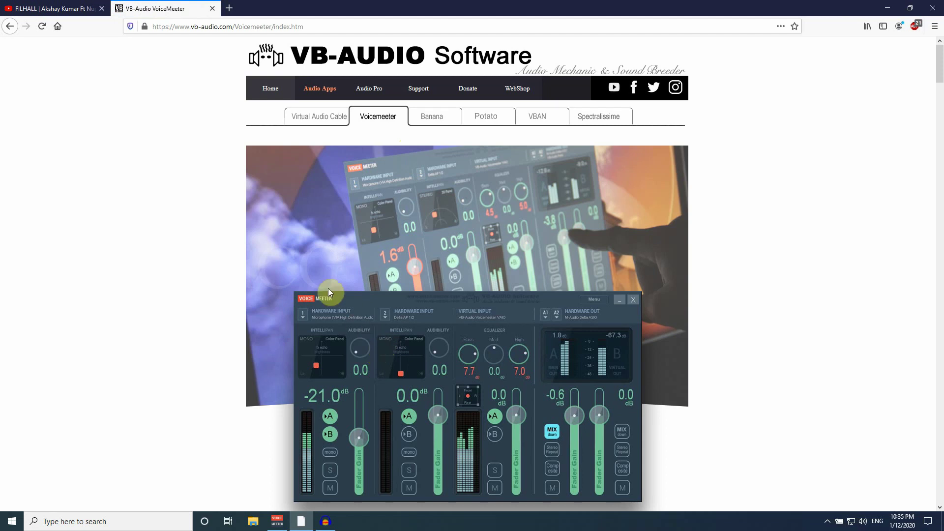
- Bring the Audacity and Voicemeeter windows in front of the browser, checking the hidden system tray icons in between
click(332, 522)
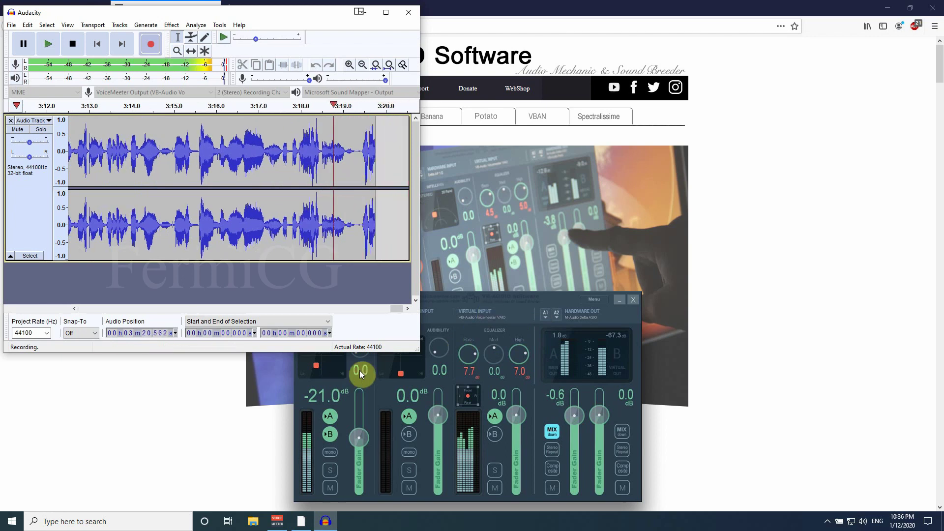
click(828, 521)
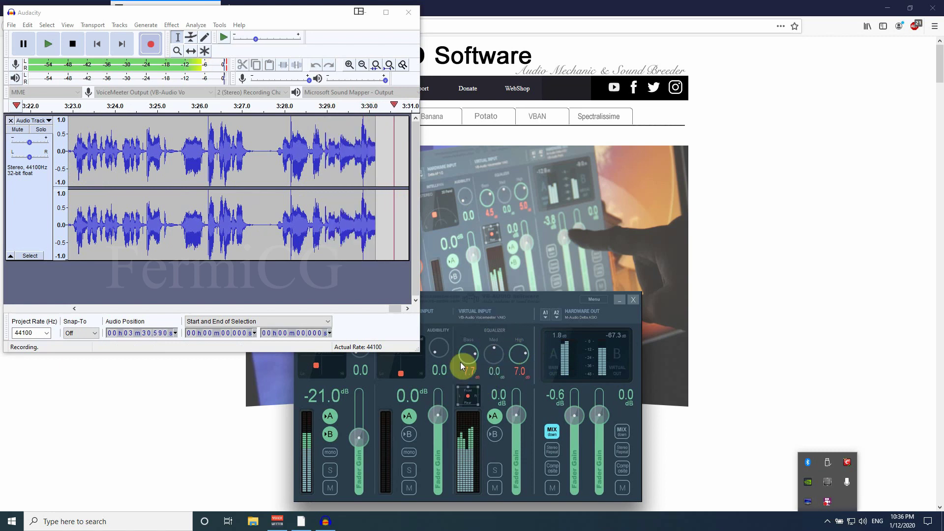
click(279, 522)
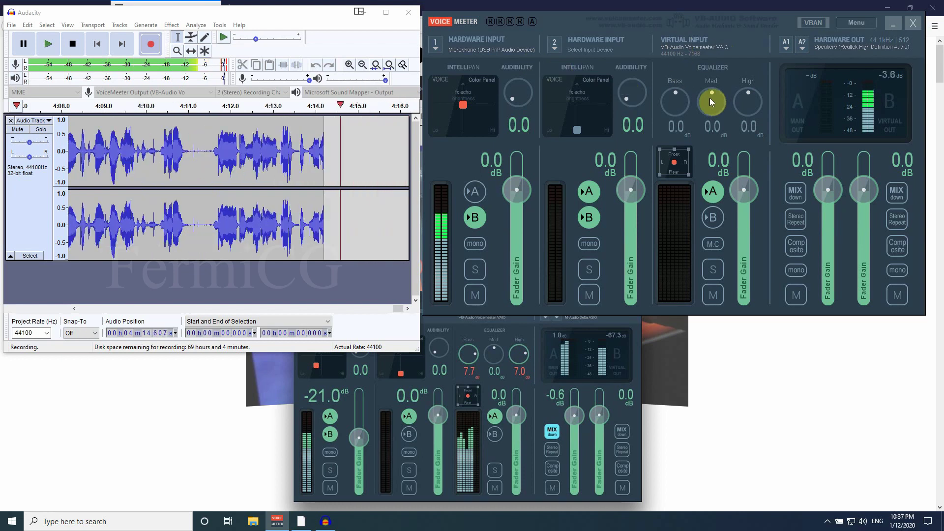
- Open the Sound Control Panel from the Windows Sound settings and move its dialog over the middle of the Settings window
right_click(864, 520)
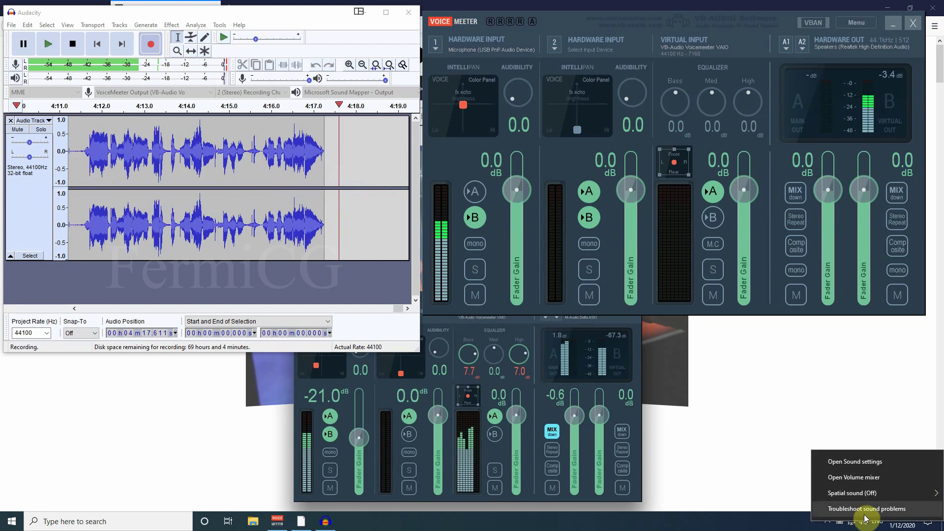
click(858, 462)
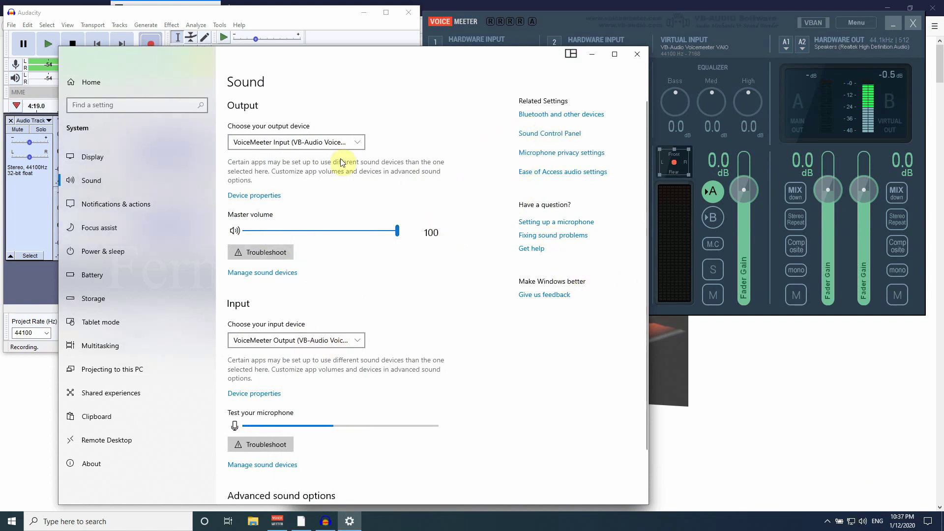
click(536, 137)
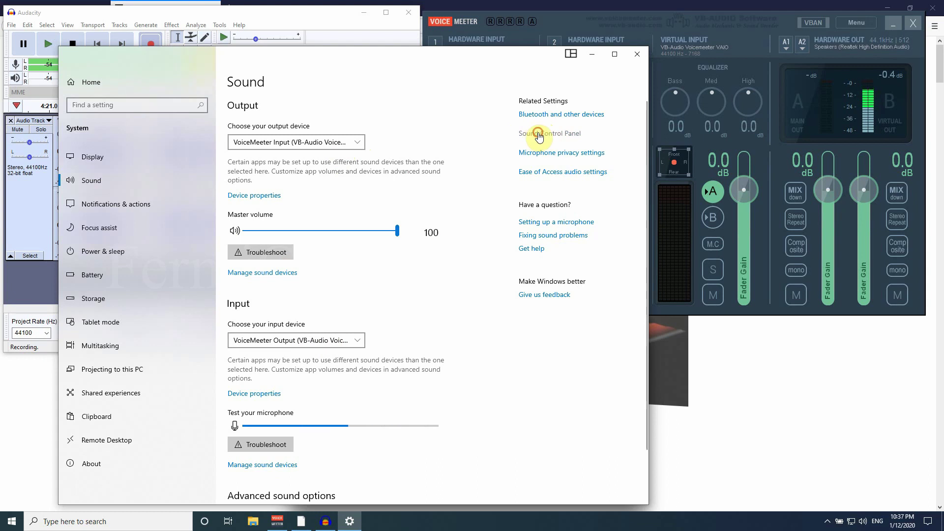
click(176, 60)
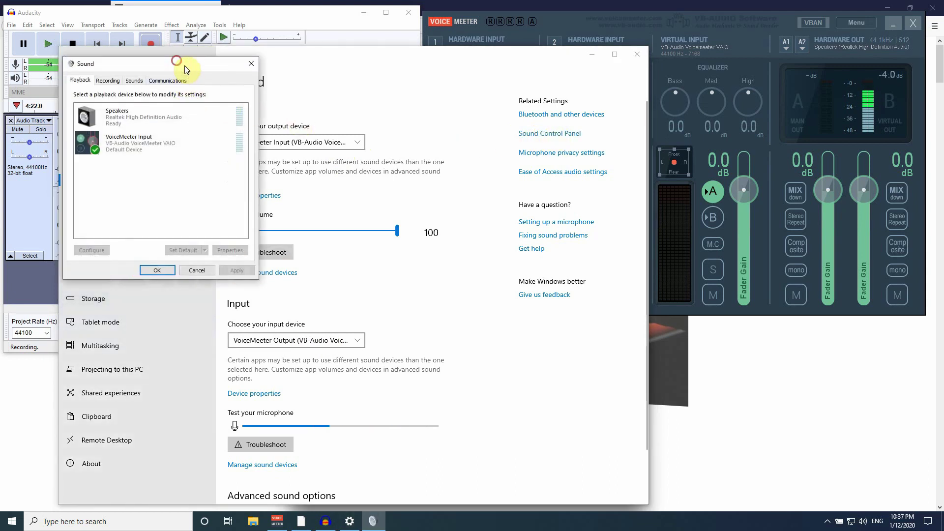
drag(185, 66, 439, 155)
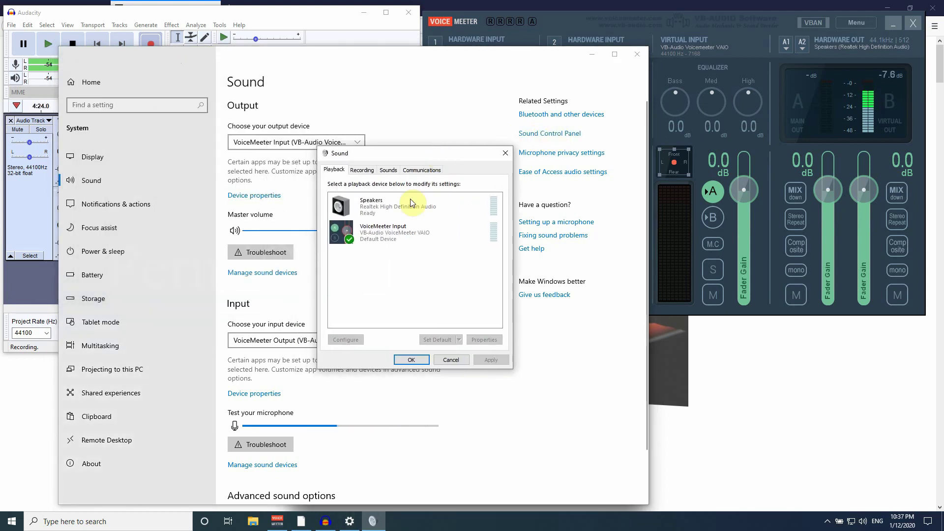
- Show the disabled playback devices and select VoiceMeeter Input in the playback list
right_click(439, 265)
click(465, 265)
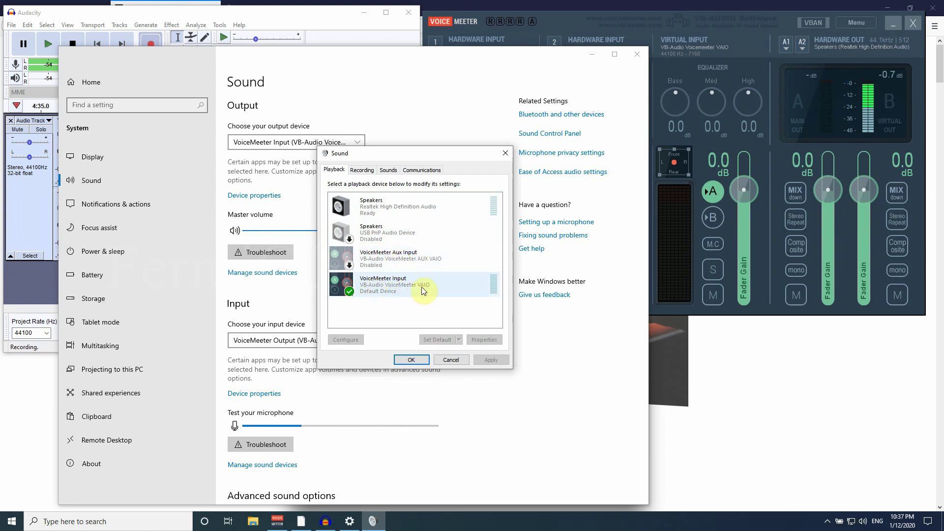
click(387, 283)
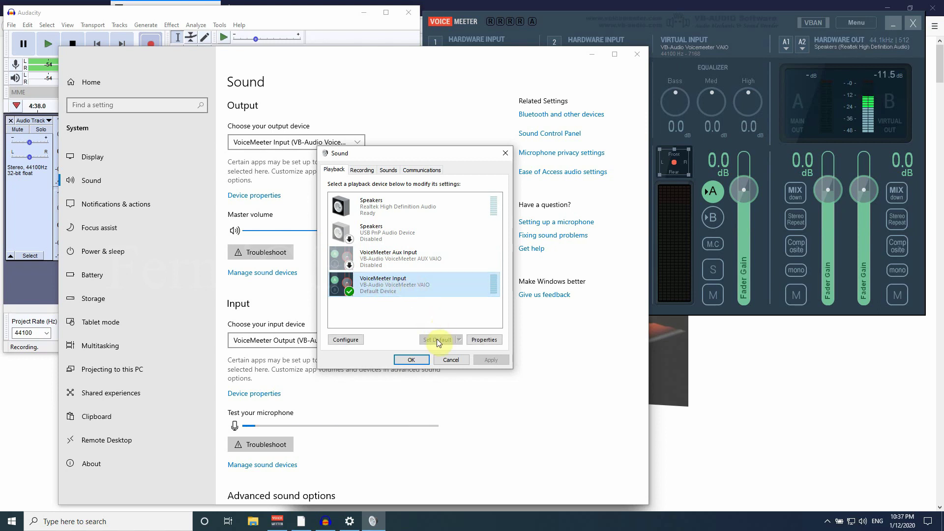
click(404, 266)
click(419, 291)
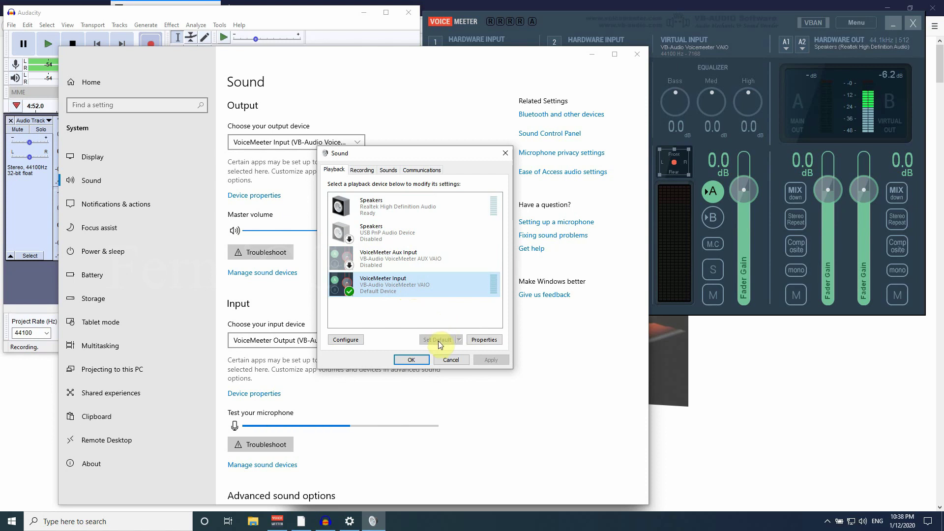
- Inspect the properties of the VoiceMeeter Output recording device, and close the sound dialogs and the Settings window
click(360, 173)
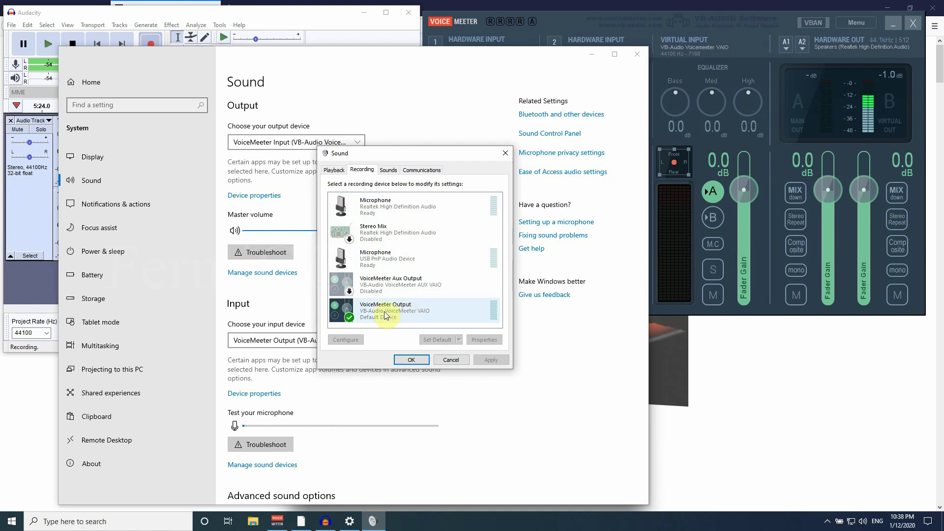
click(402, 309)
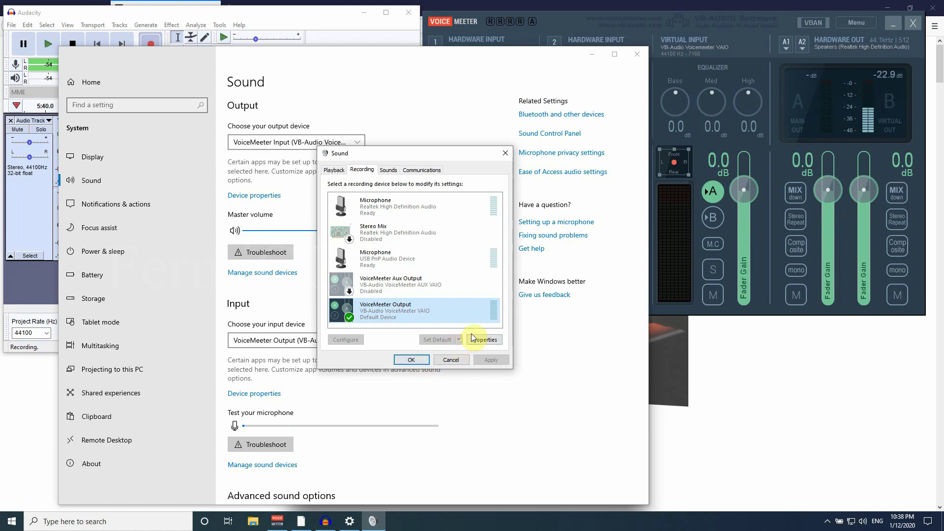
click(484, 340)
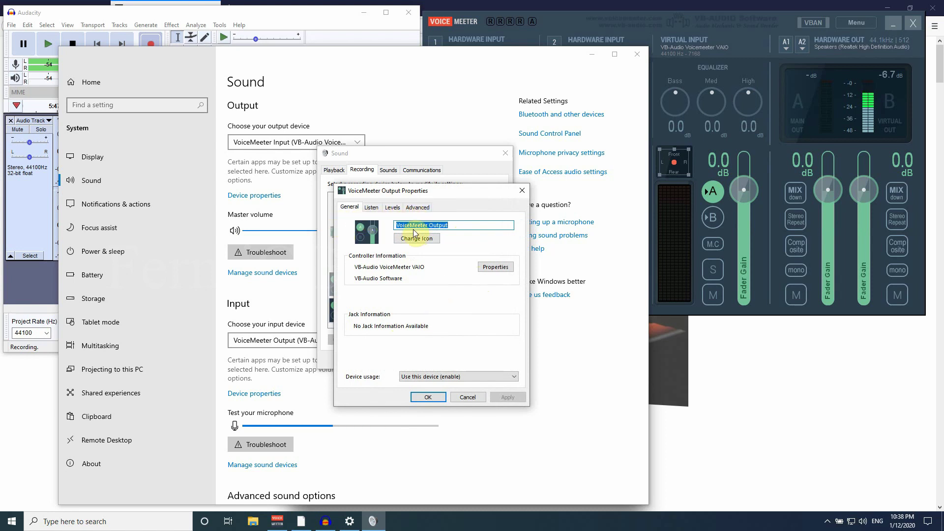
click(445, 398)
click(416, 357)
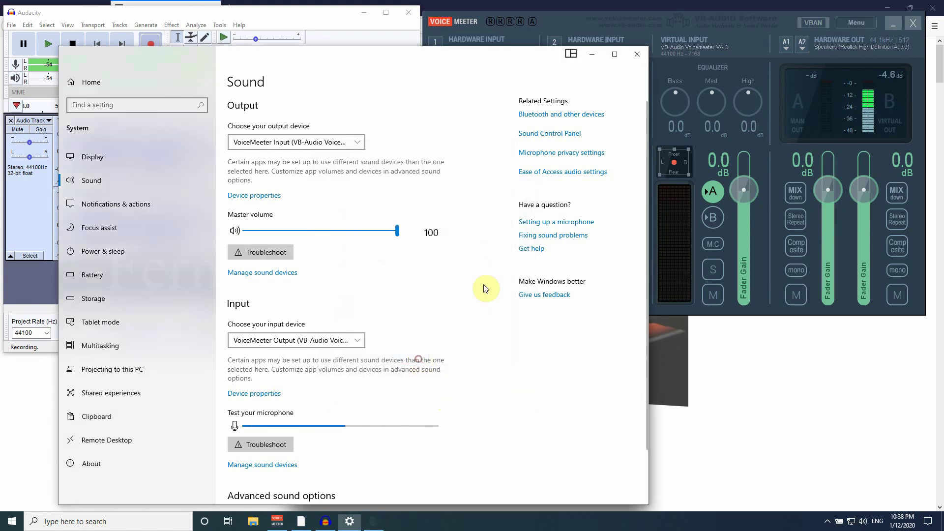
click(636, 57)
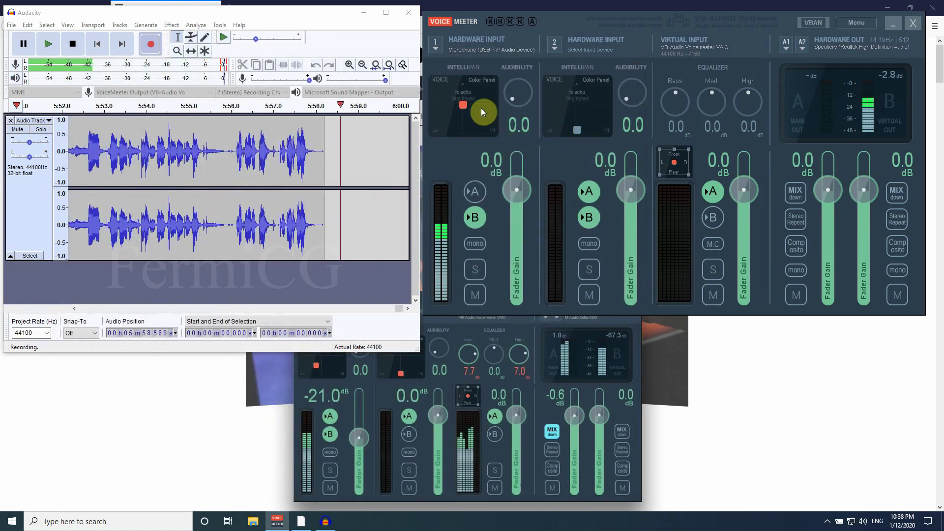
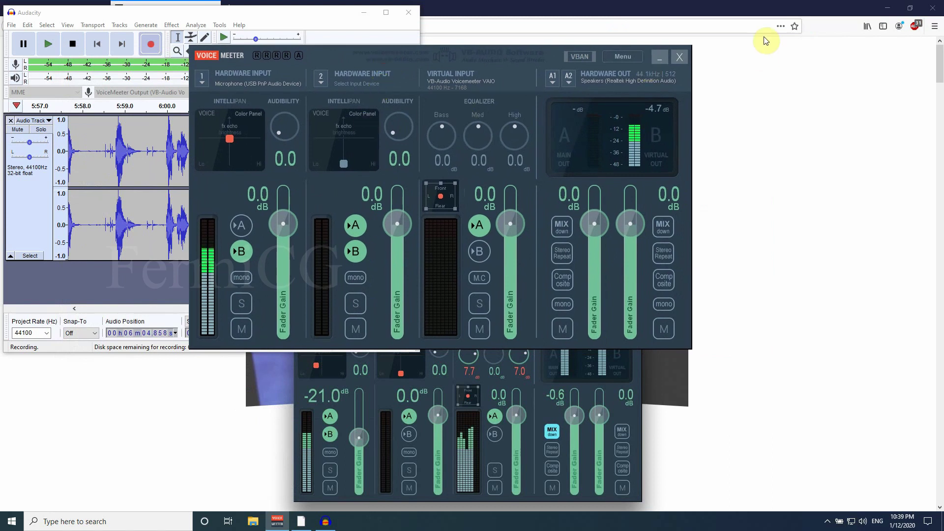
- Minimize the browser and Audacity, and reposition the Voicemeeter window near the middle of the desktop
click(888, 8)
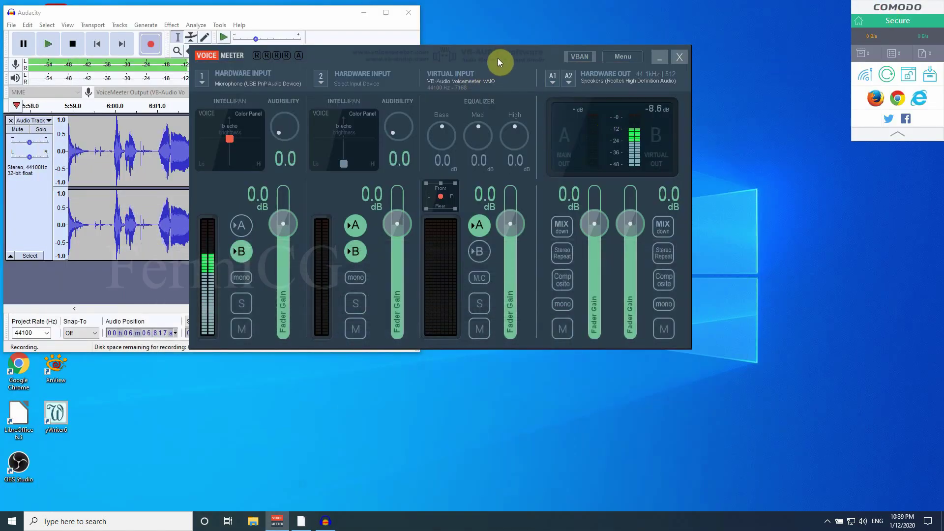
drag(500, 57, 517, 46)
click(359, 16)
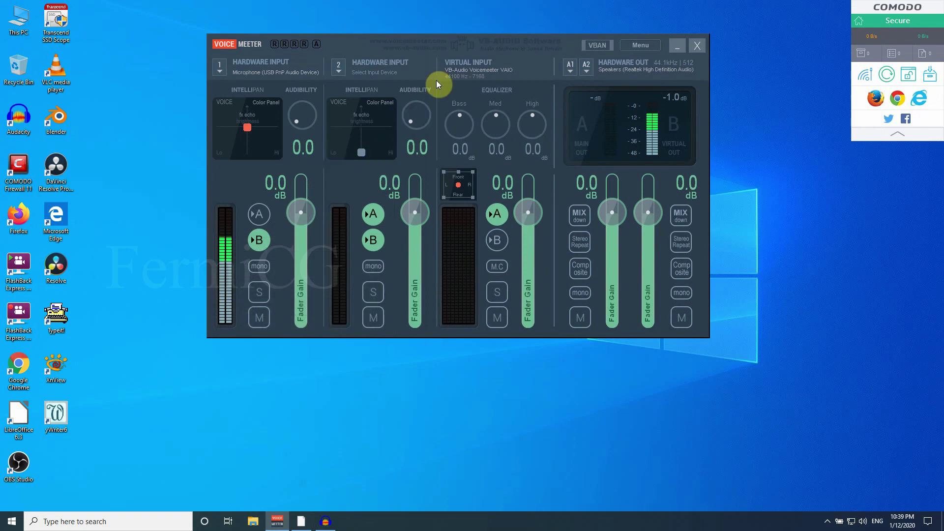
drag(496, 44, 550, 58)
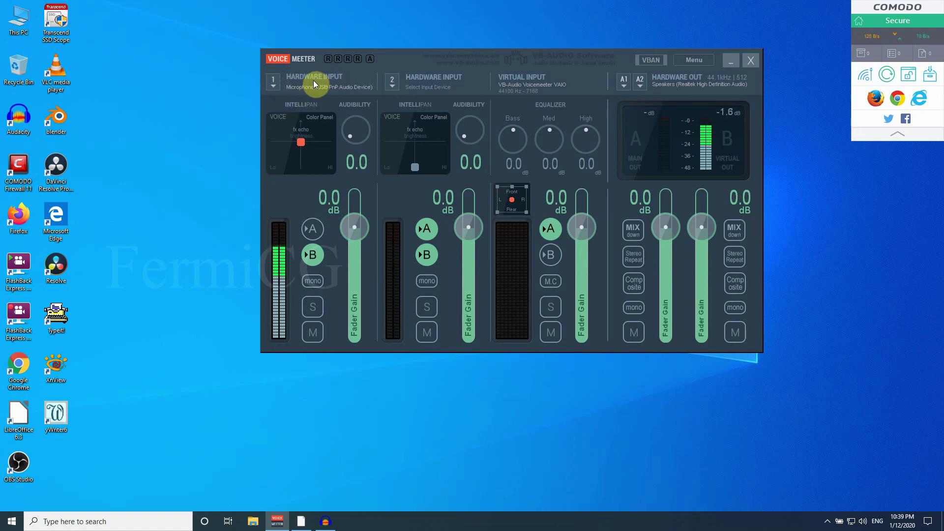
- Check the devices available for Hardware Input 1 and close the list without changing the selection
click(274, 85)
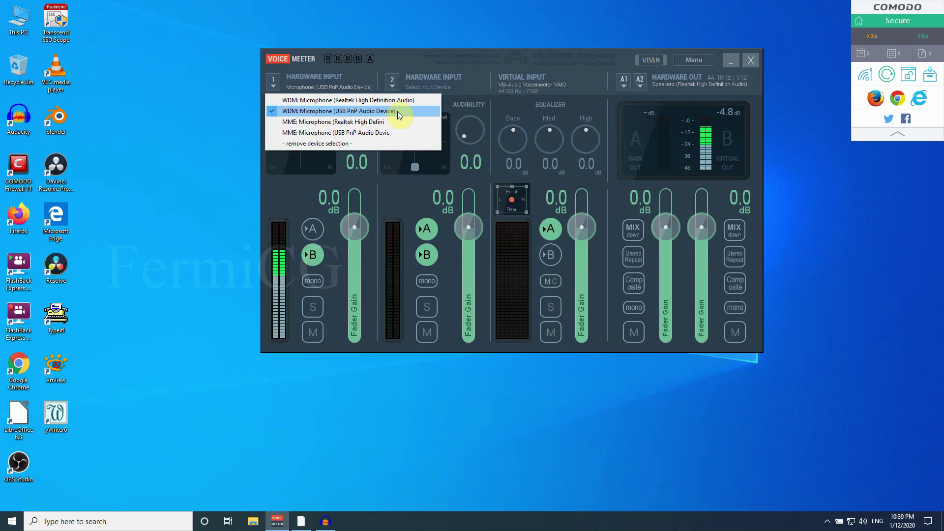
click(415, 63)
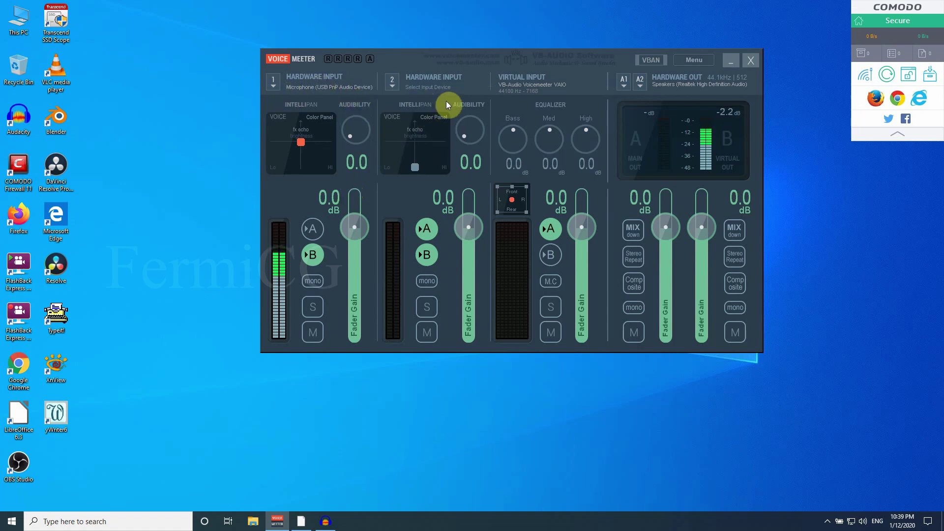
- Assign WDM: Microphone (Realtek High Definition Audio) to Hardware Input 2 and turn off its A output
click(396, 85)
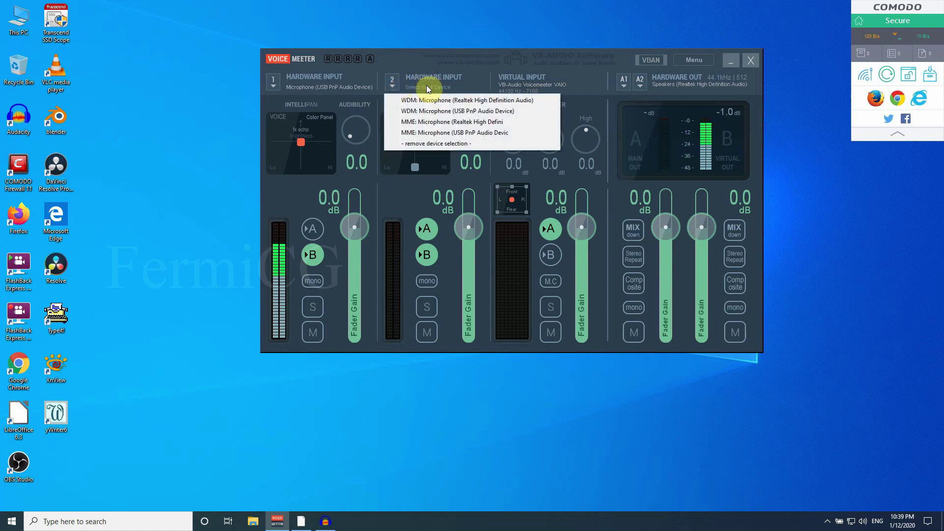
click(461, 101)
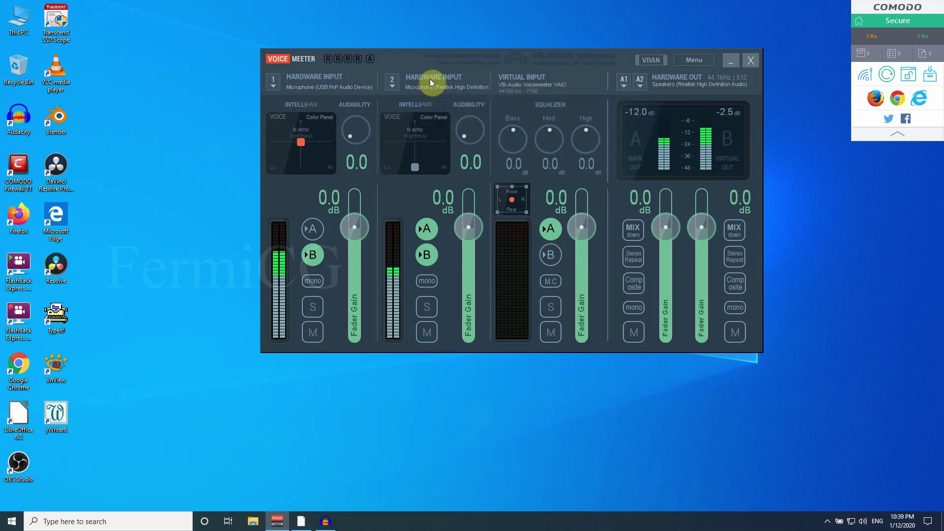
click(425, 230)
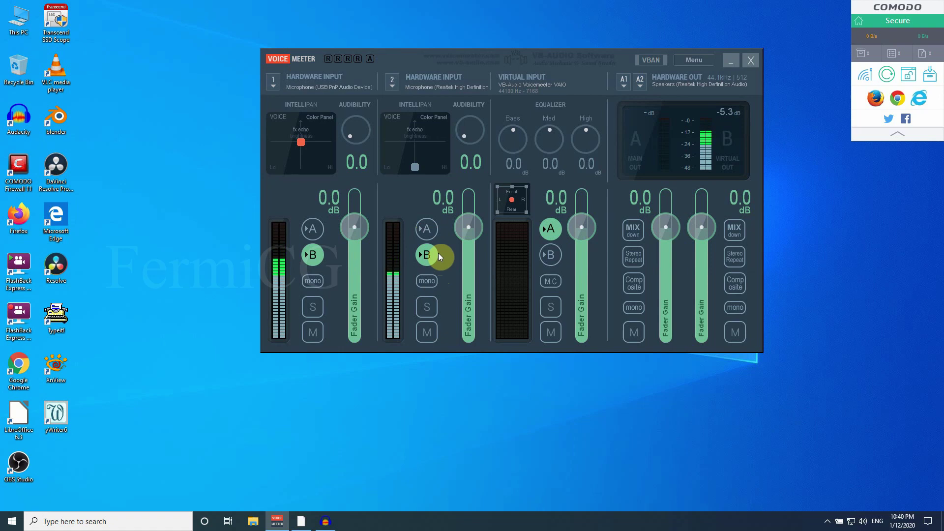
- Mute Hardware Input 2 and switch its A output on and off again
click(431, 335)
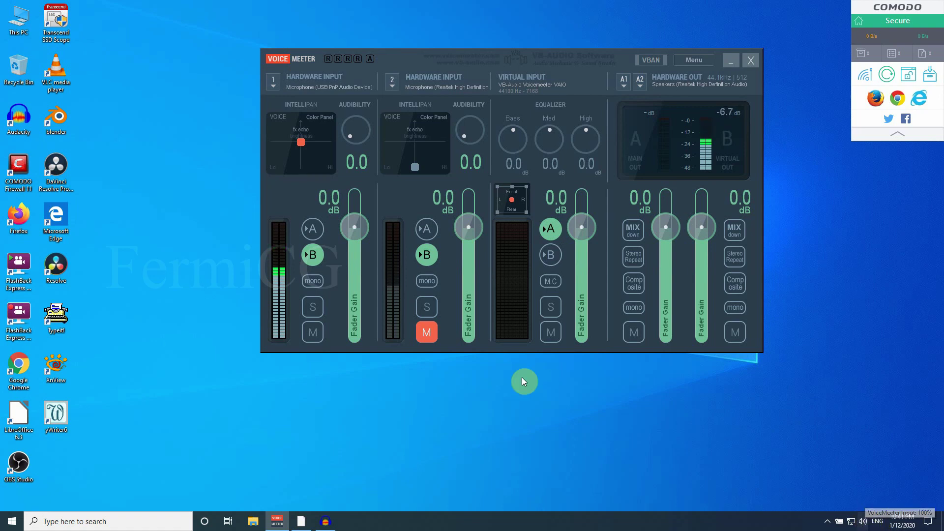
click(436, 230)
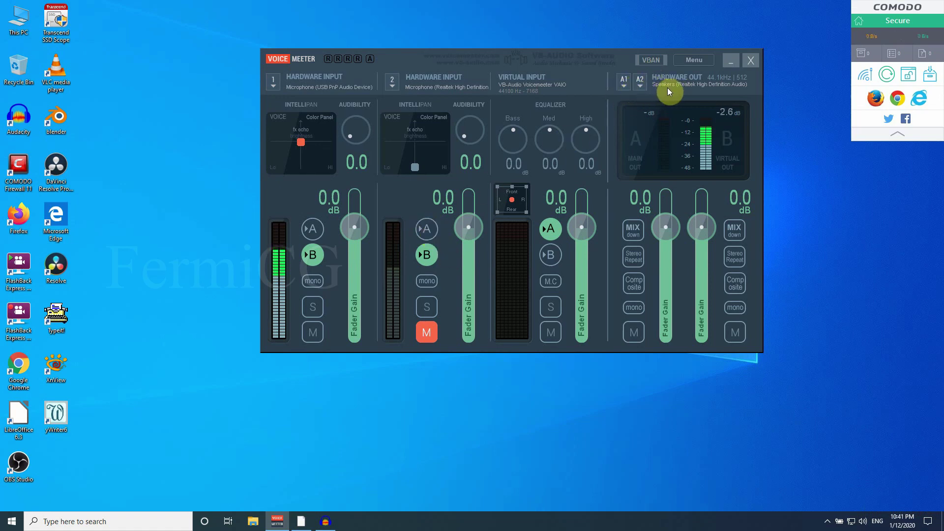
click(426, 230)
- Compare the devices available for Hardware Out A1 and Hardware Input 1, leaving both selections as they are
click(625, 82)
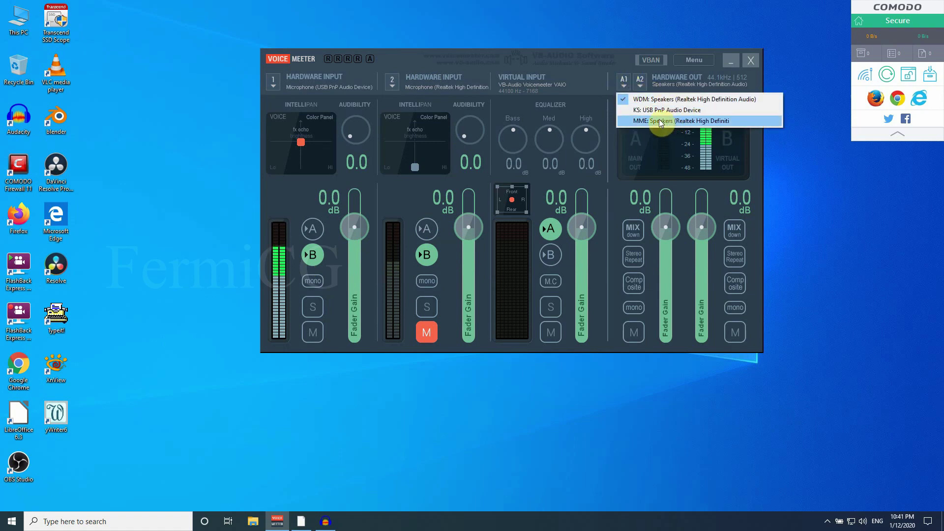
click(273, 83)
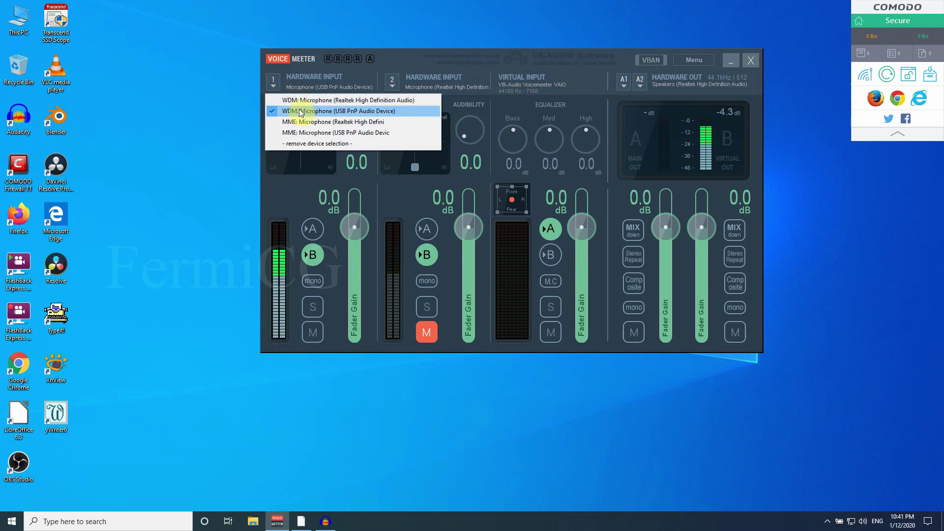
click(624, 82)
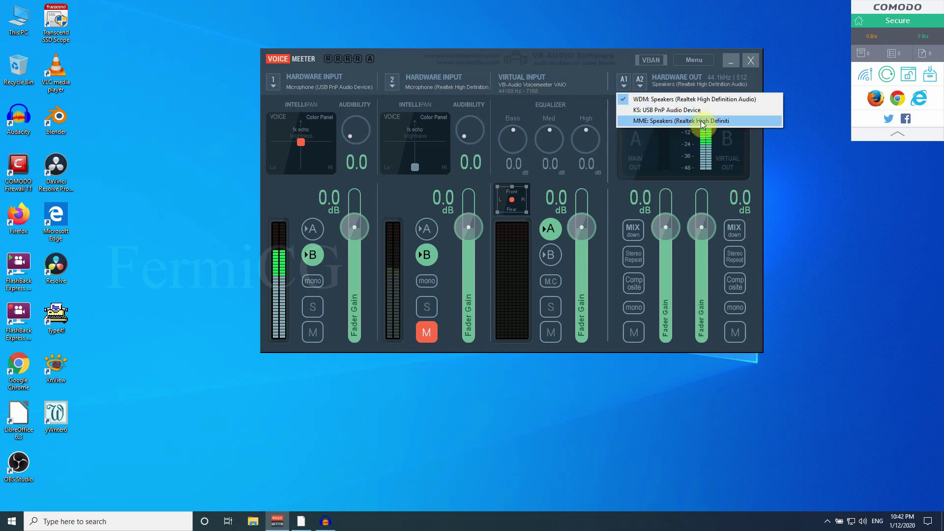
click(590, 58)
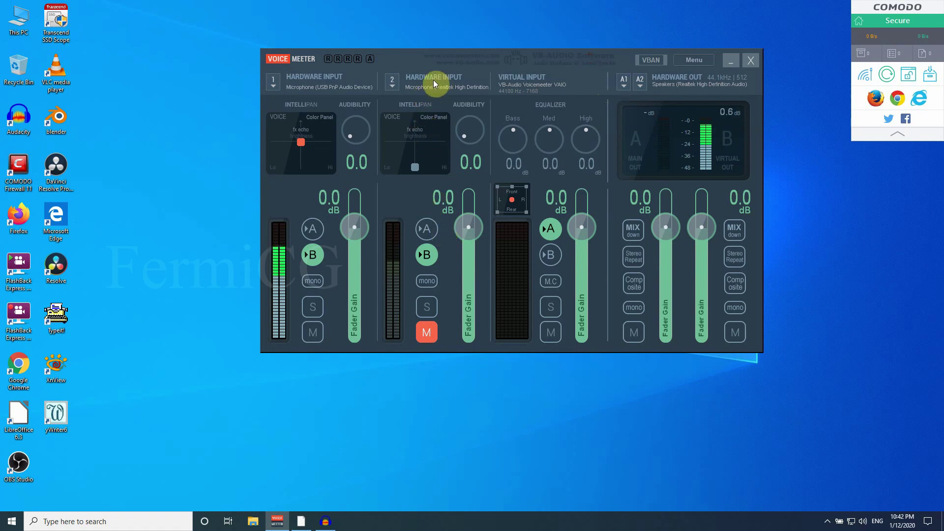
- Assign WDM: Speakers (Realtek High Definition Audio) to Hardware Out A2
click(653, 77)
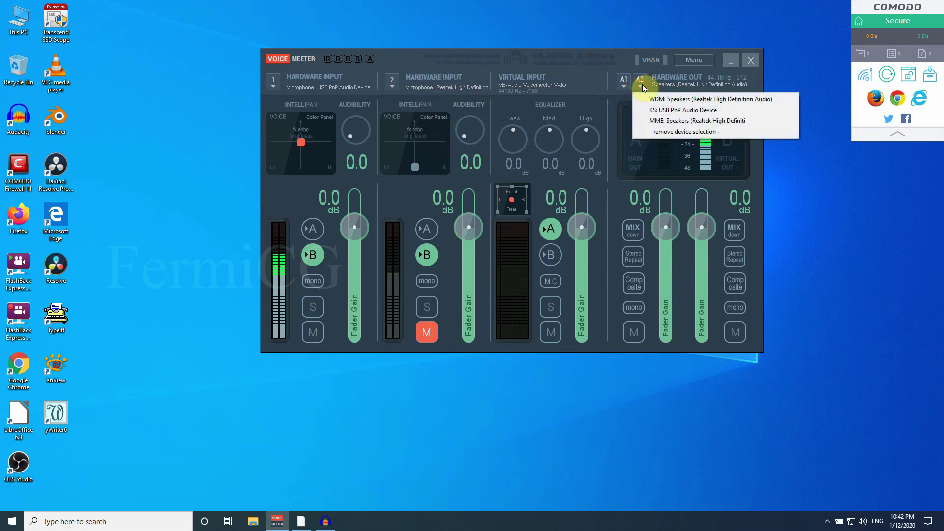
click(726, 101)
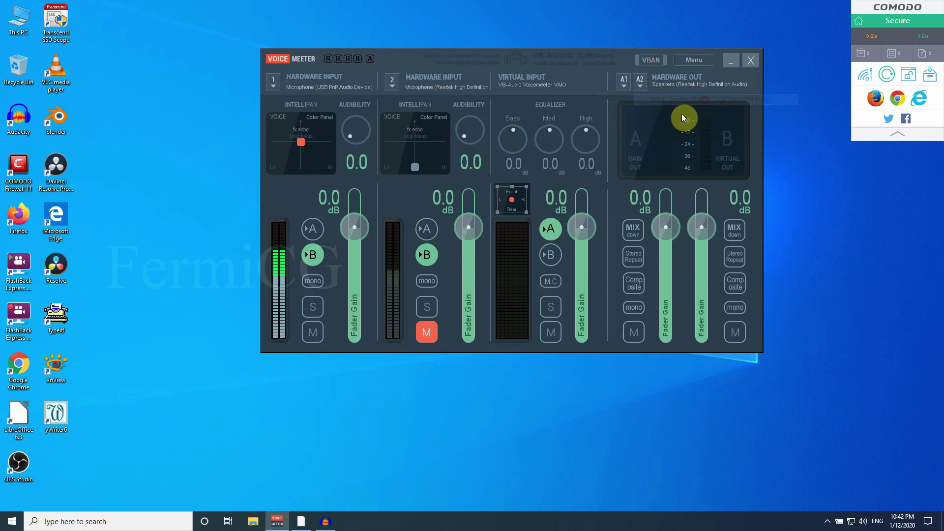
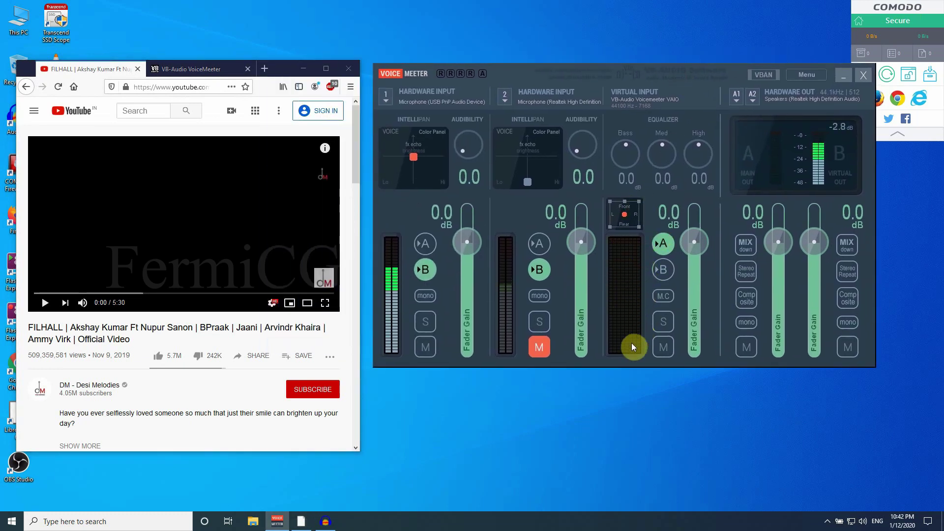
- Play the YouTube video and try the mute and solo toggles of the virtual input, leaving both off
click(45, 302)
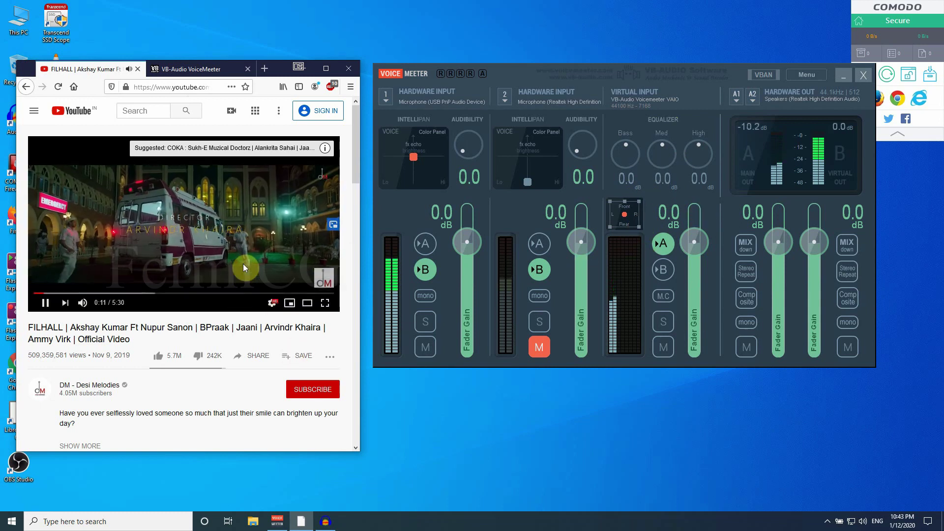
click(662, 347)
click(662, 345)
click(667, 324)
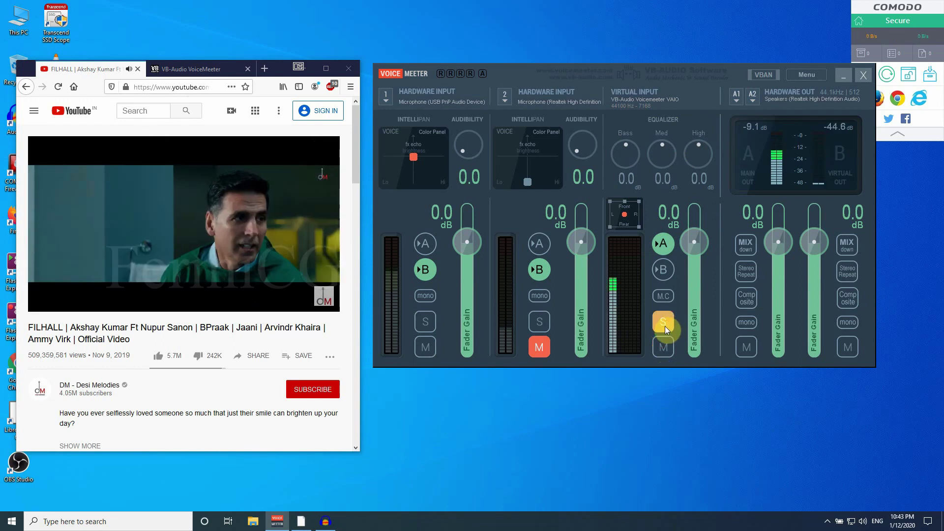
click(665, 326)
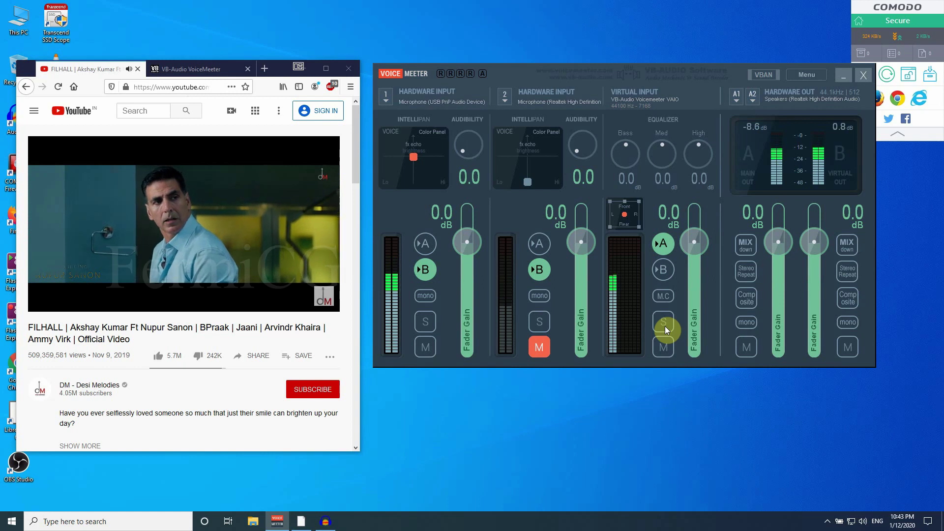
- Try muting the virtual input and switching its A and B outputs, leaving it unmuted with only A on
click(664, 346)
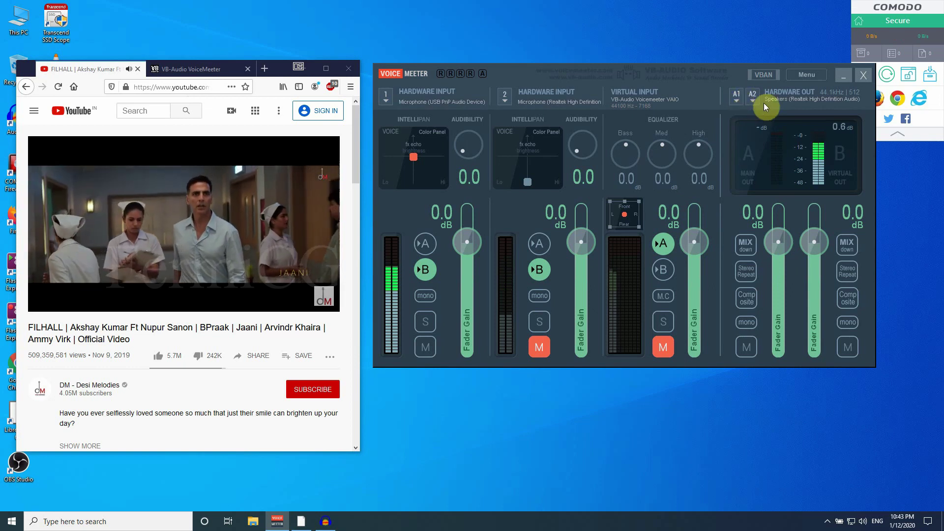
click(665, 272)
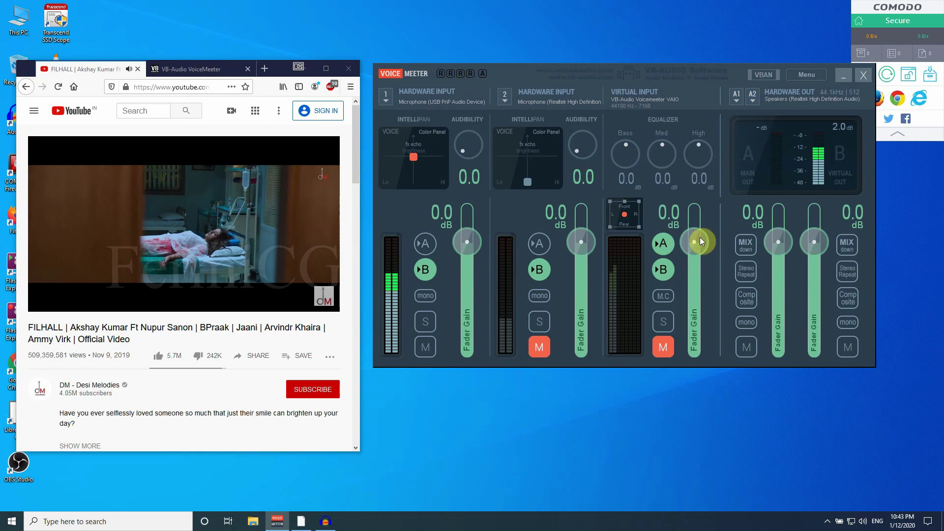
click(663, 347)
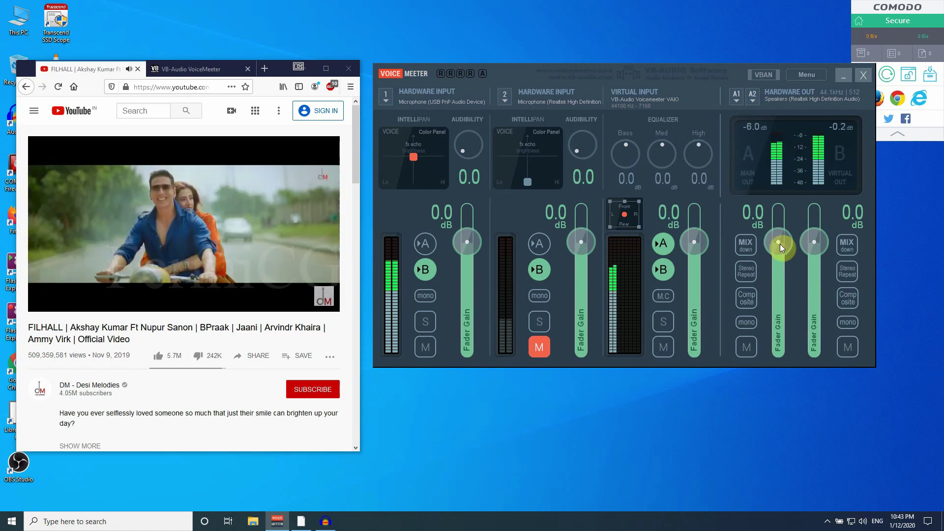
click(664, 245)
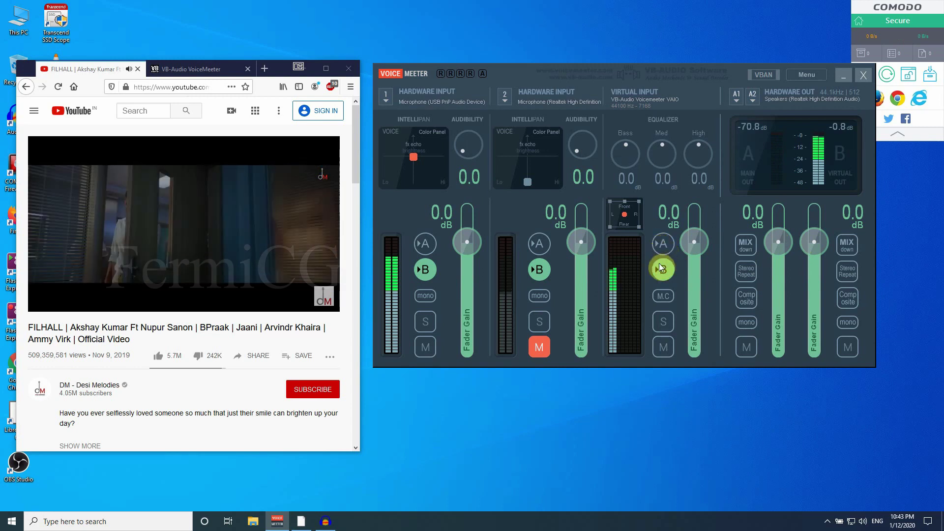
click(664, 272)
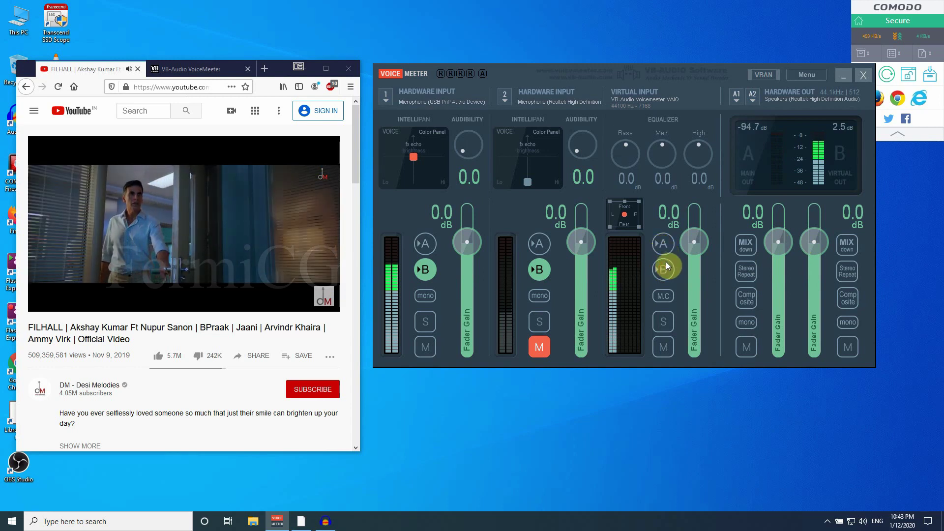
click(664, 246)
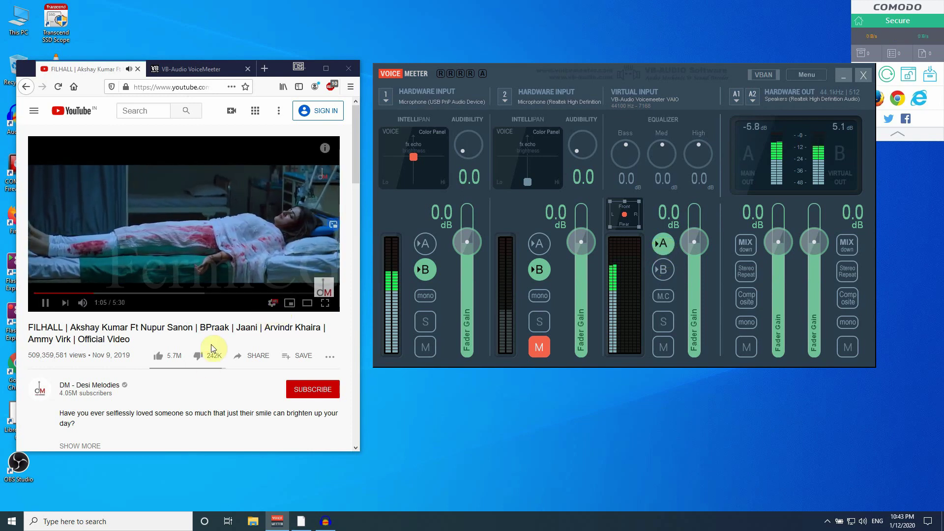
- Pause the YouTube video, minimize the browser and reposition the Voicemeeter window near the middle of the desktop
click(46, 304)
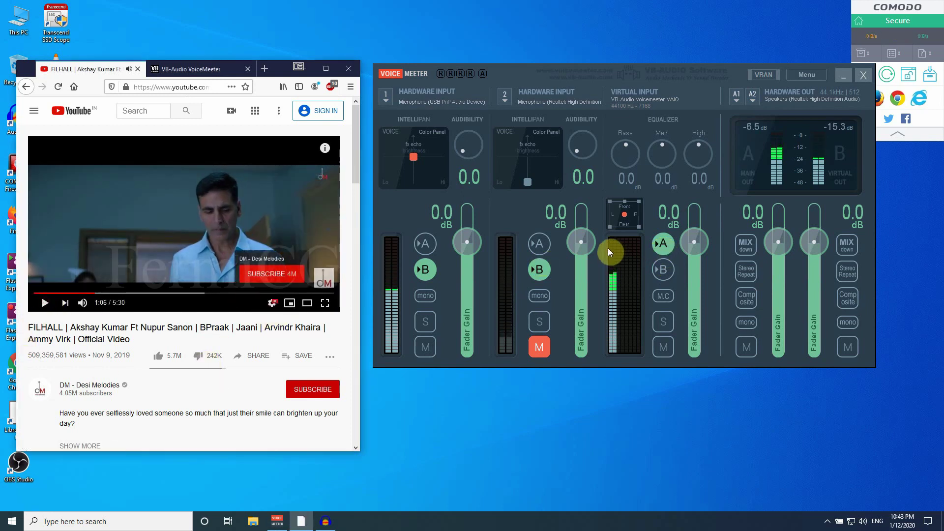
click(664, 246)
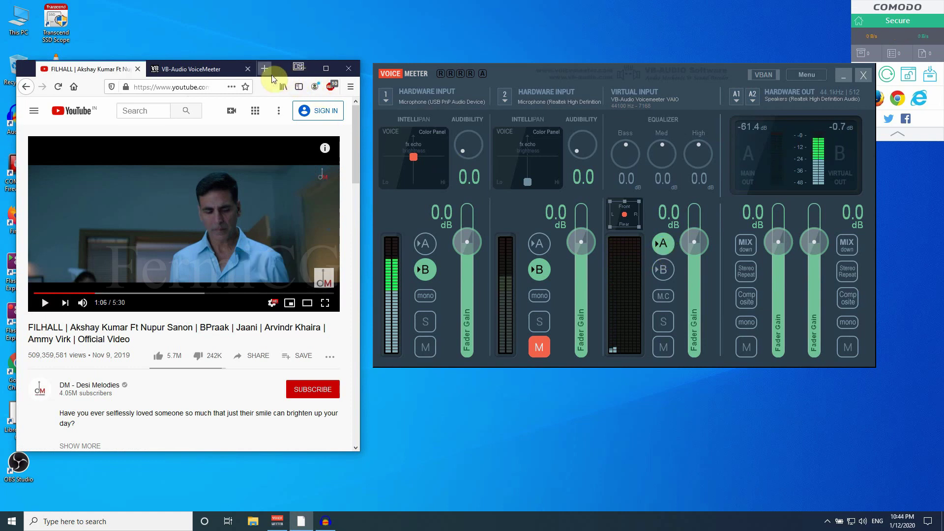
click(307, 69)
drag(683, 71, 596, 59)
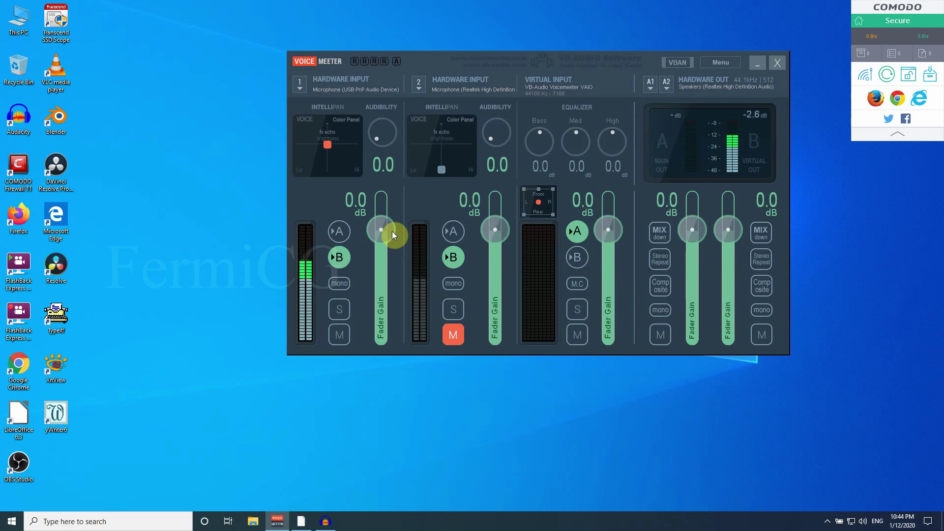
- Set Hardware Input 1's fader gain to 0.3 dB and try its Audibility at 3.7 and 10.0 before returning it to 0.0
mouse_move(392, 231)
mouse_down()
mouse_move(391, 220)
mouse_move(392, 231)
mouse_up()
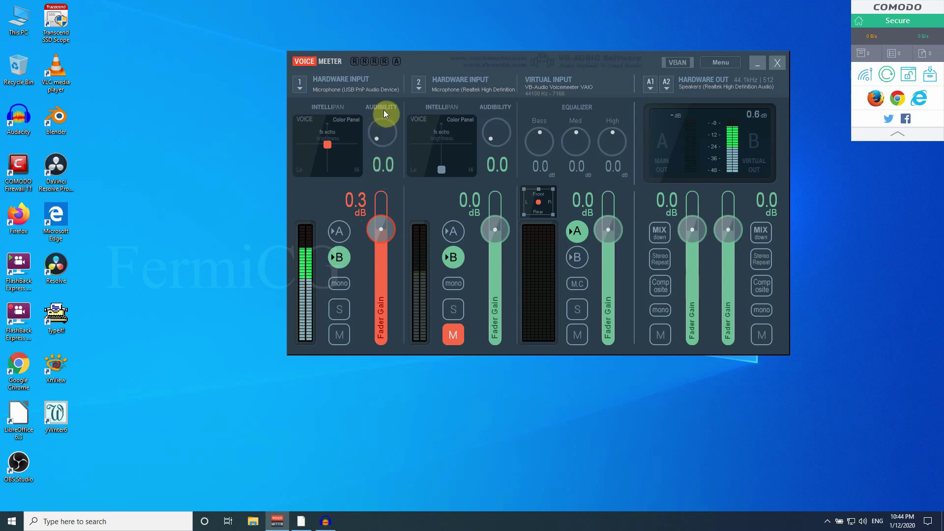
click(376, 139)
drag(376, 138, 376, 141)
drag(385, 135, 388, 119)
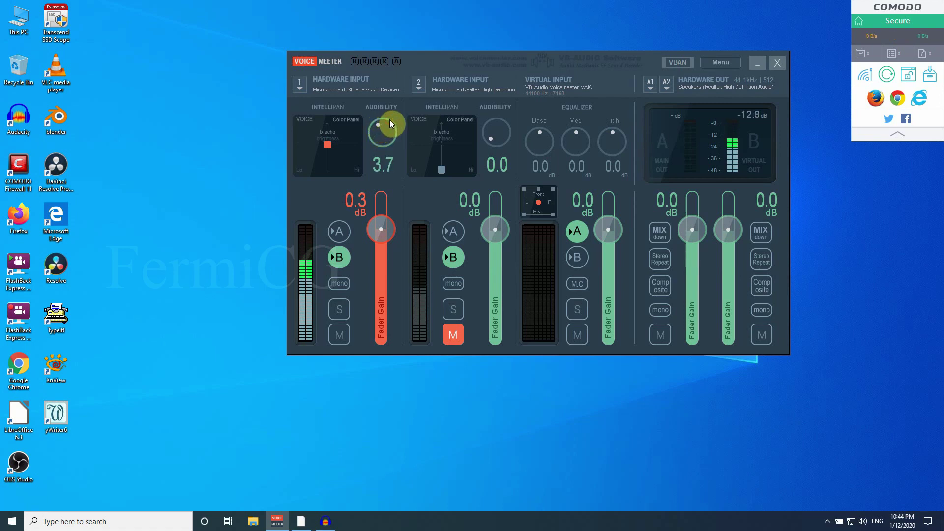
drag(386, 123, 406, 91)
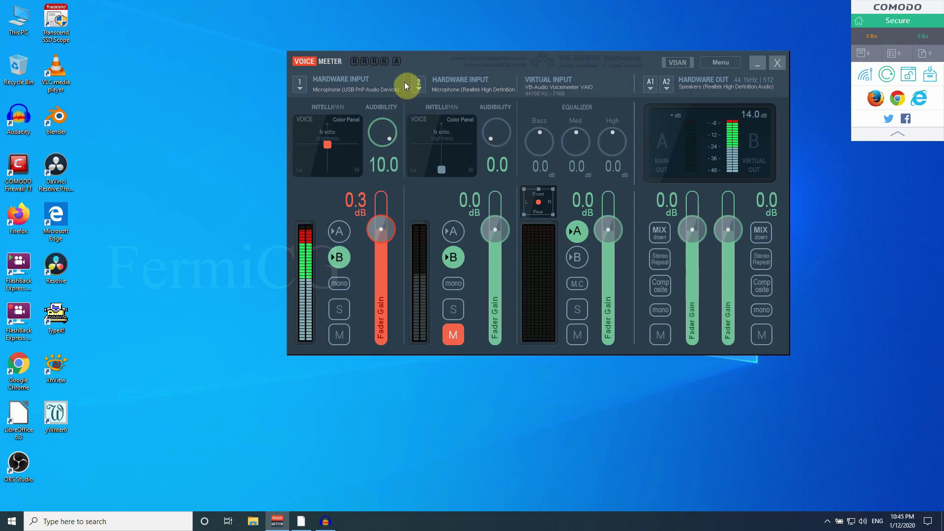
drag(404, 81, 399, 132)
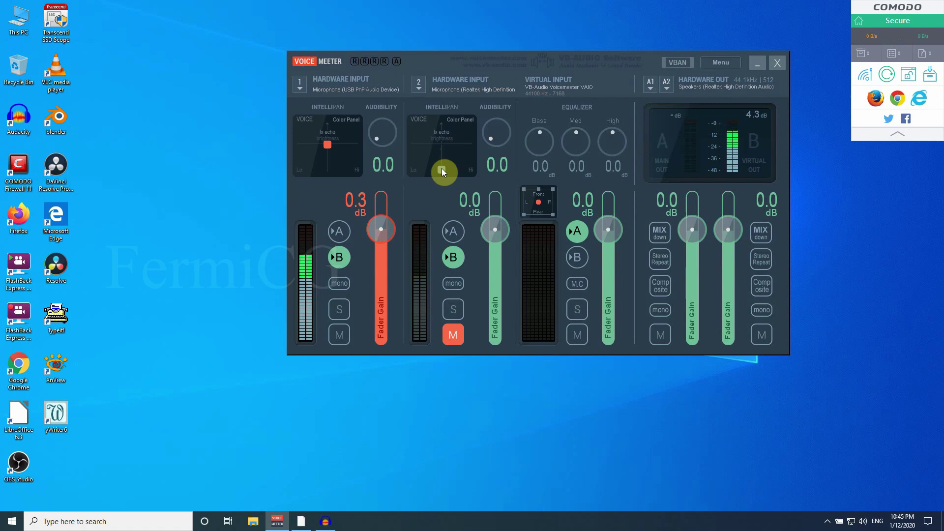
- Check the running recording in Audacity and minimize its window again
click(329, 523)
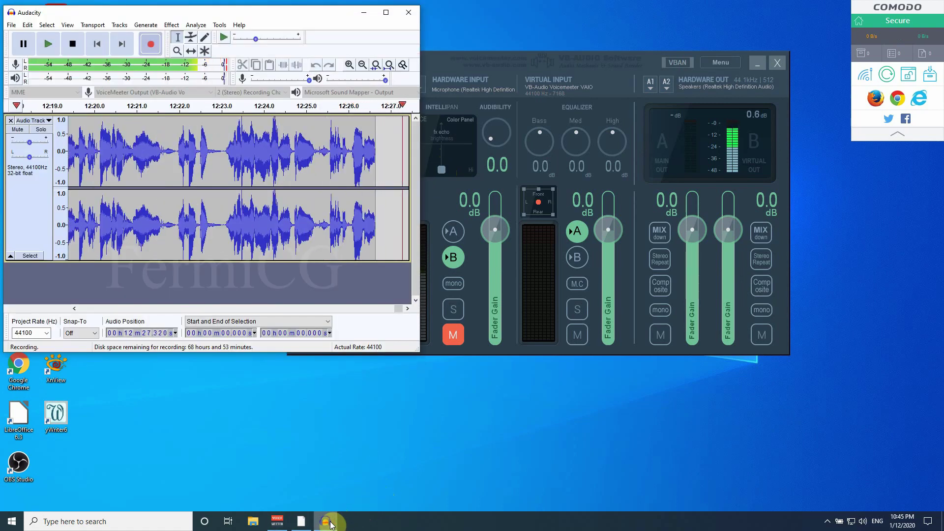
click(330, 523)
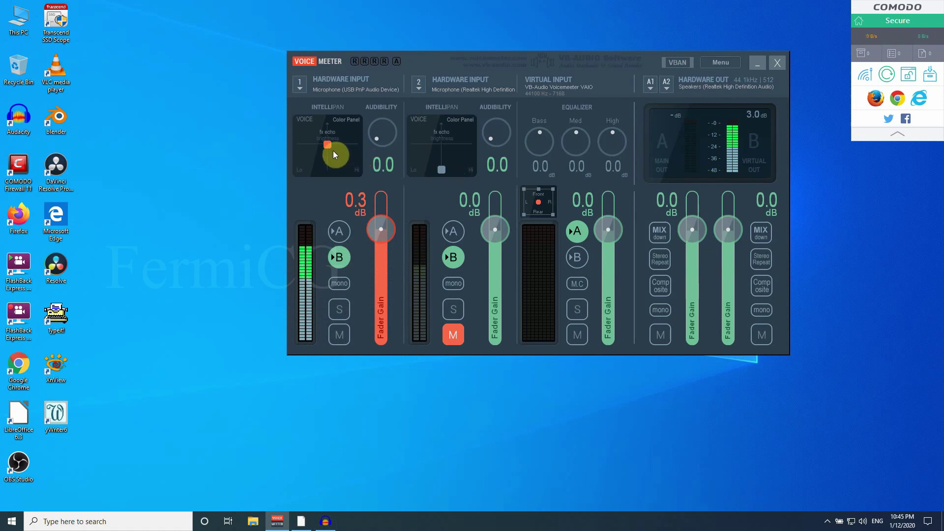
- Center Hardware Input 2's Intellipan point and swap the muting so that Hardware Input 2 is live and Hardware Input 1 is muted
drag(442, 169, 441, 145)
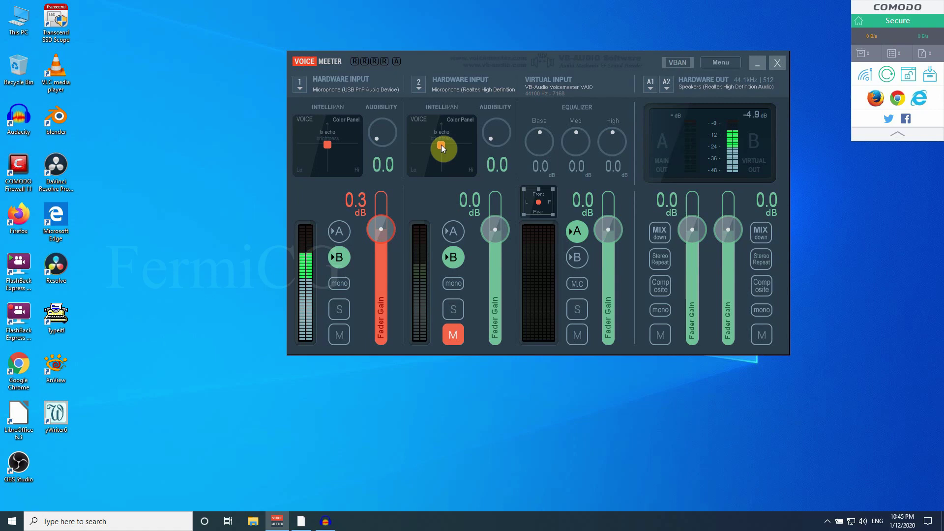
click(325, 139)
click(453, 335)
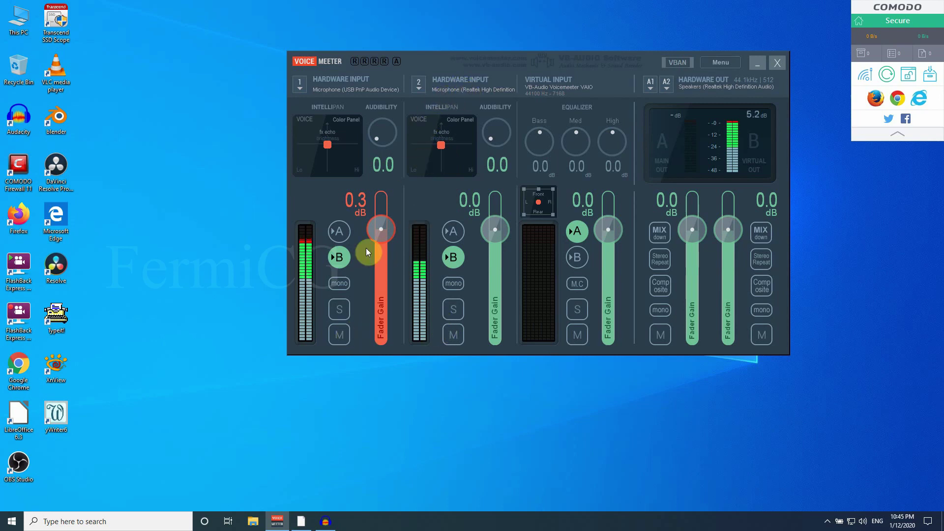
click(346, 335)
- Try different Intellipan positions for Hardware Input 2, return the point to the center and raise its Audibility to 10.0
drag(442, 142, 416, 167)
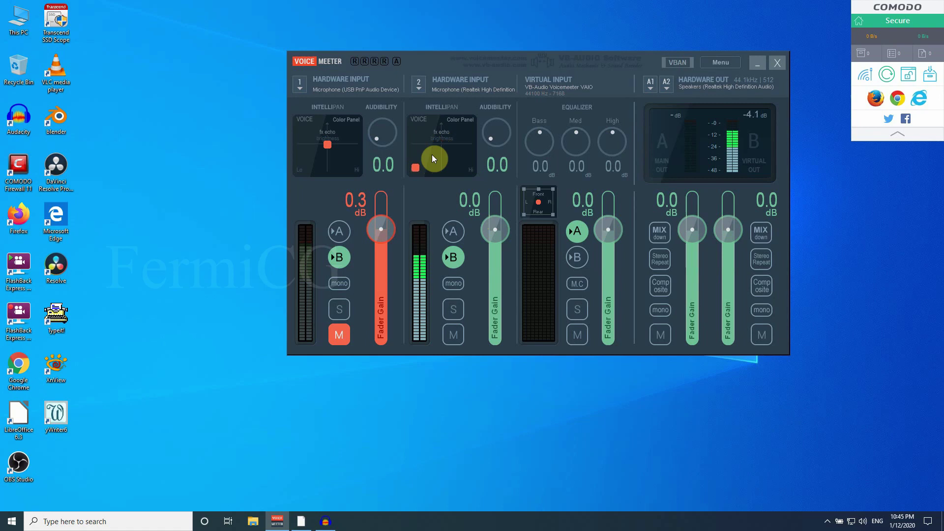
drag(416, 167, 472, 144)
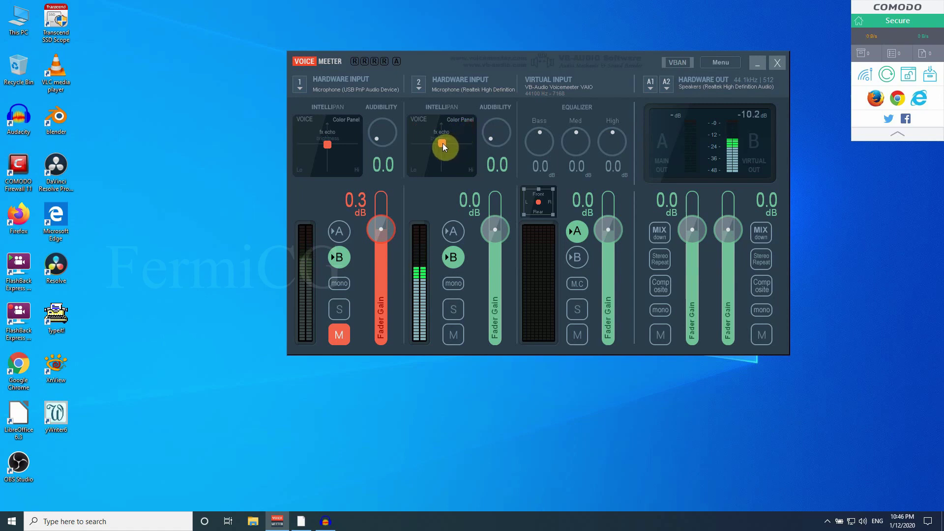
mouse_move(499, 131)
mouse_down()
mouse_move(492, 140)
mouse_move(499, 122)
mouse_up()
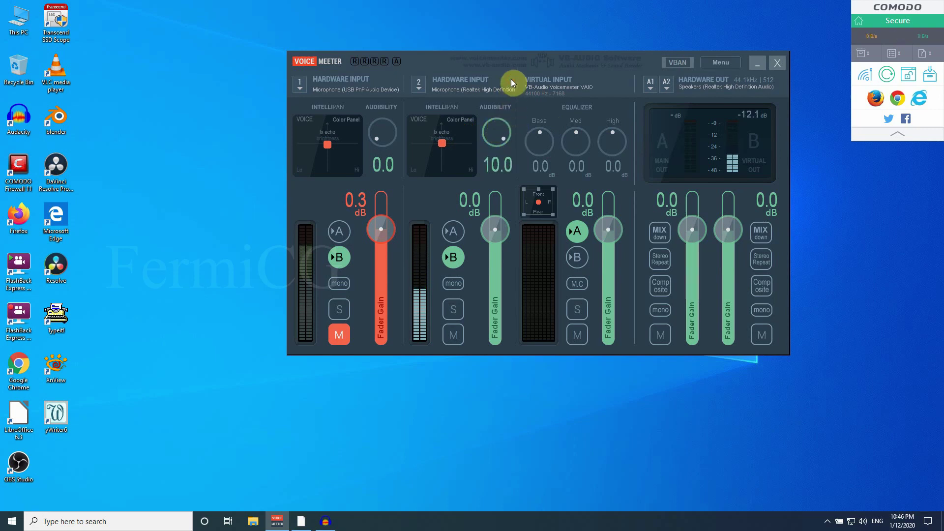
- Return Hardware Input 2's Audibility to 0.0
drag(505, 129, 507, 134)
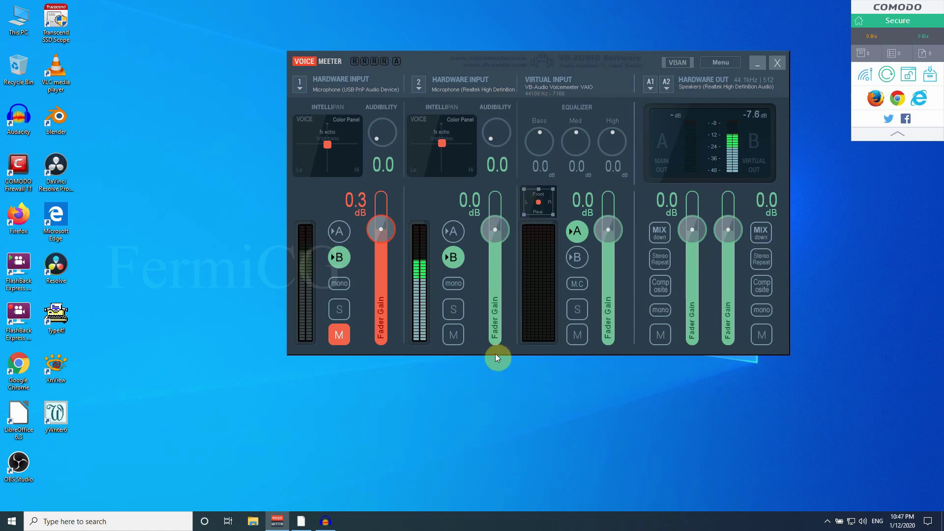
- Switch to the browser, open VB-Audio's Voicemeeter Banana page and examine its mixer picture in a widened window
click(310, 520)
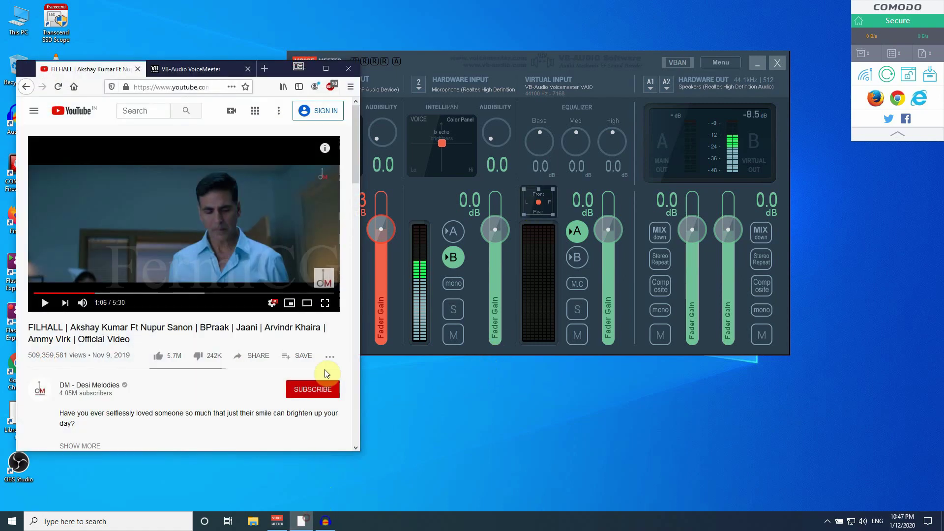
click(186, 70)
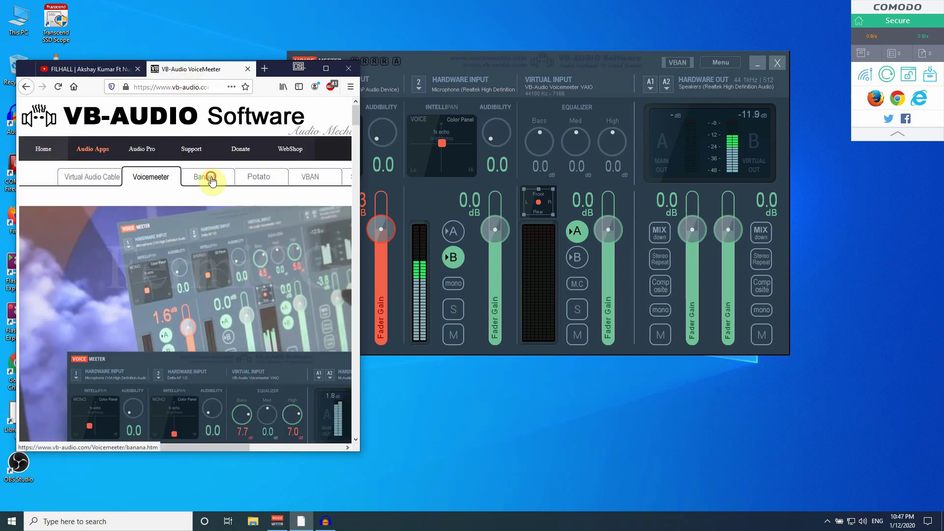
click(212, 180)
drag(359, 123, 480, 151)
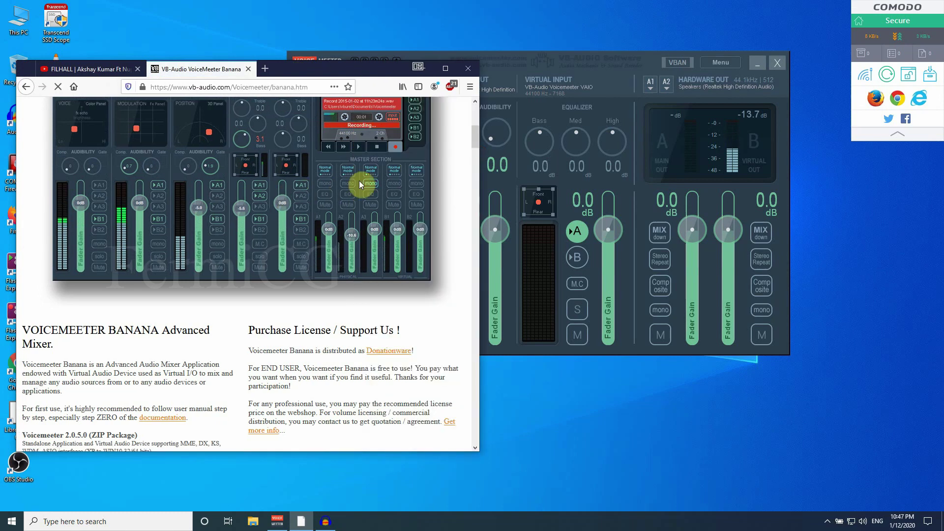
scroll(474, 140, up, 3)
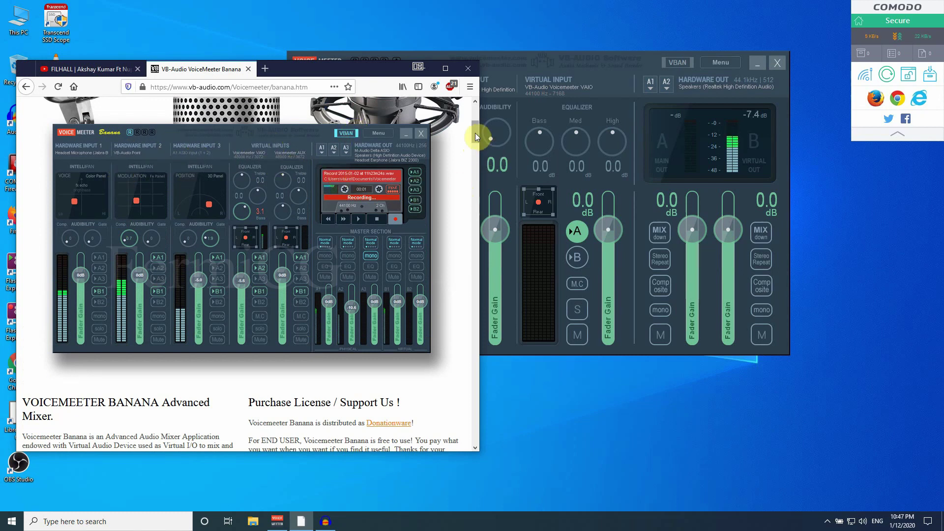
scroll(475, 133, up, 5)
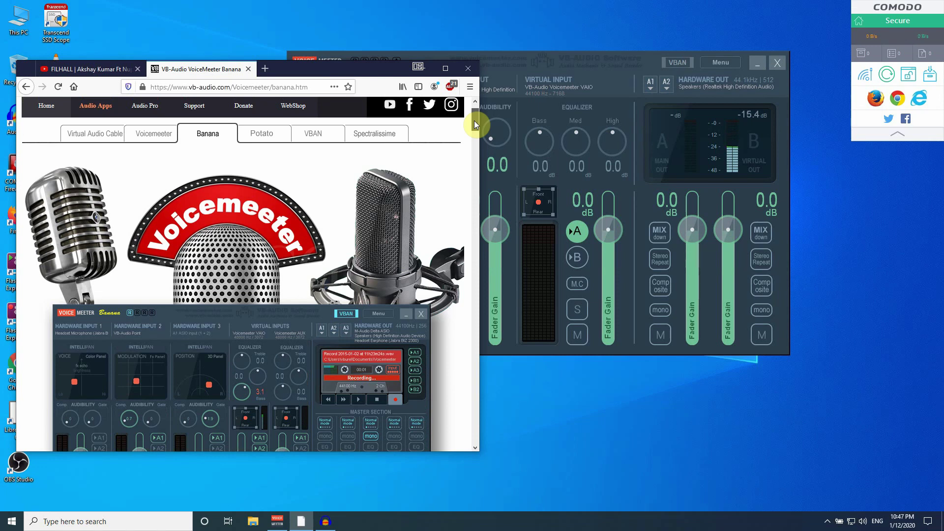
scroll(474, 120, down, 2)
scroll(474, 121, up, 2)
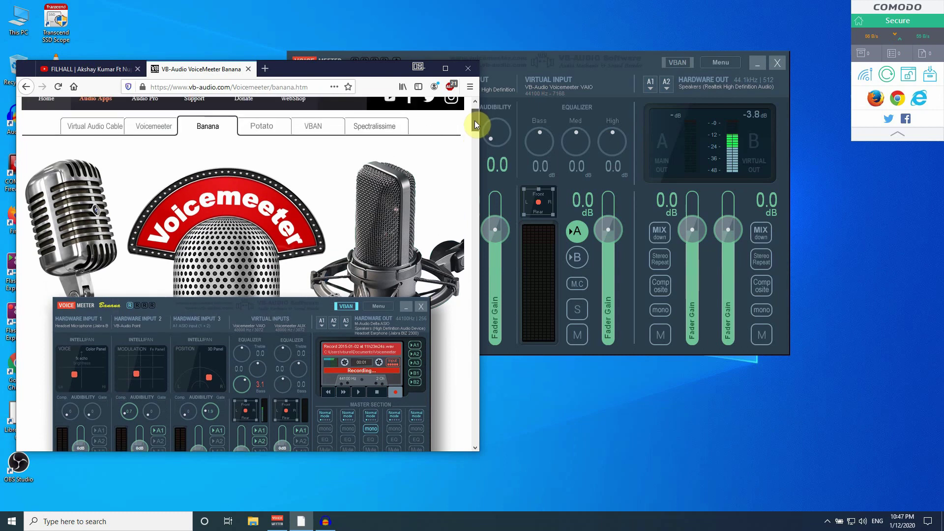
scroll(474, 120, up, 1)
- View the Voicemeeter Potato page, and return to the standard Voicemeeter page to compare its mixer picture
click(275, 157)
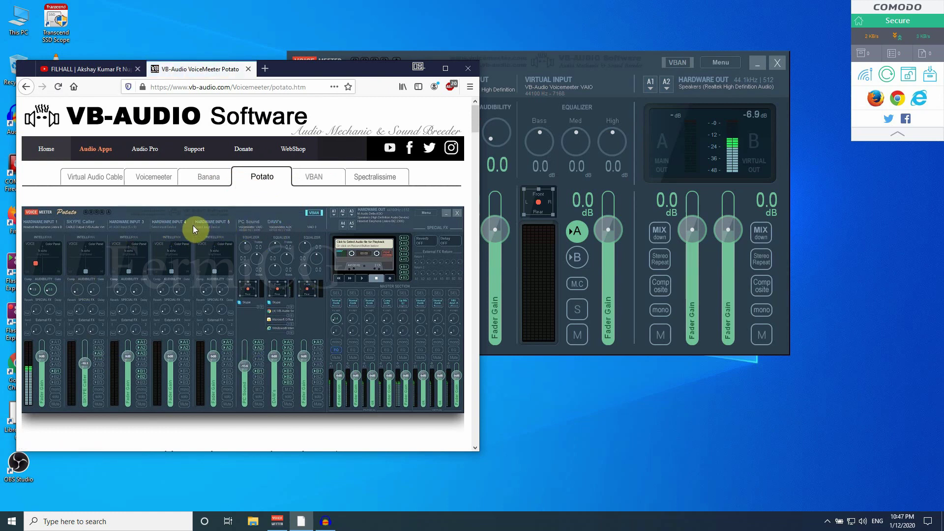
click(150, 180)
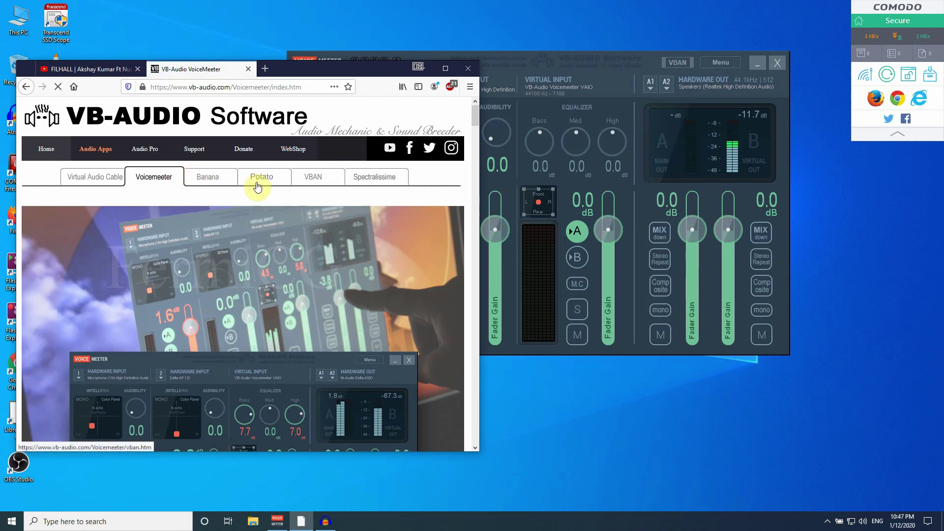
drag(476, 119, 476, 131)
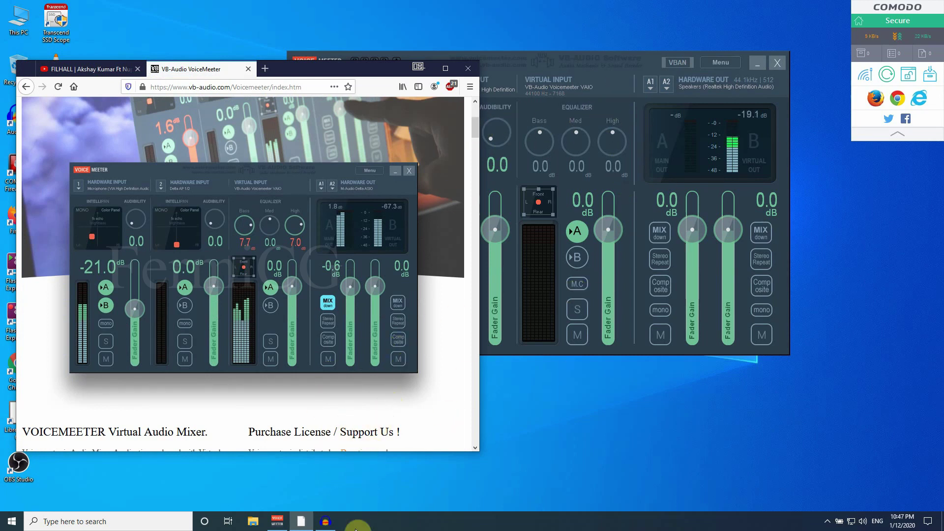
- Switch to Audacity and maximize its window to check the running recording and its selected recording device
click(327, 521)
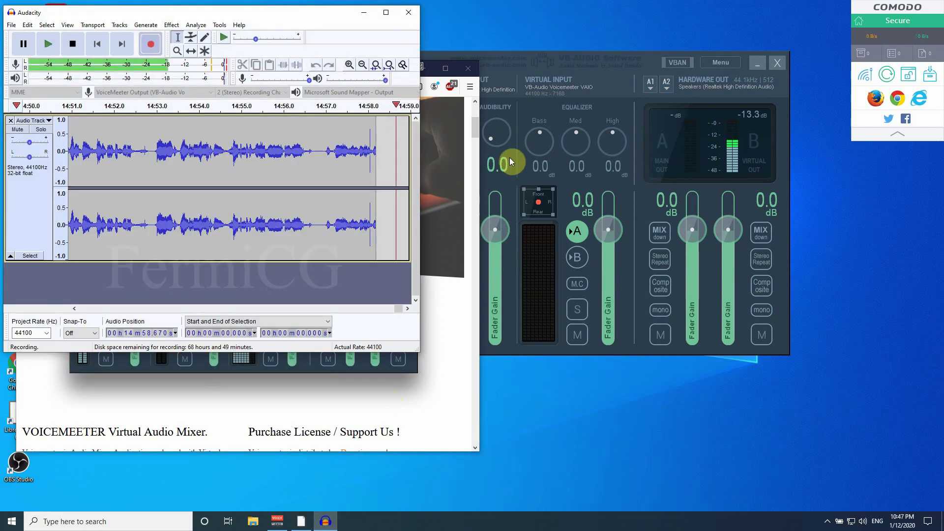
click(386, 12)
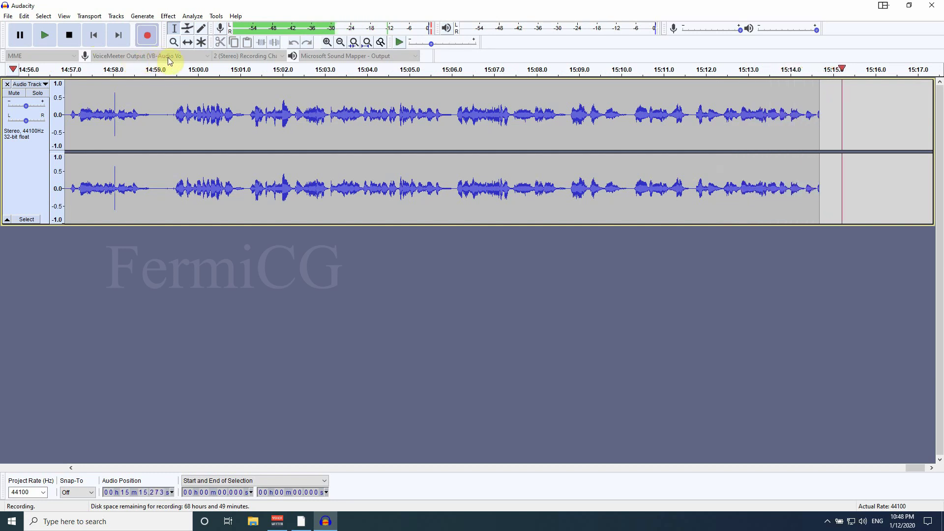
- Open the Windows Sound control panel from the sound settings, review its playback and recording devices, and close it
right_click(864, 521)
click(856, 463)
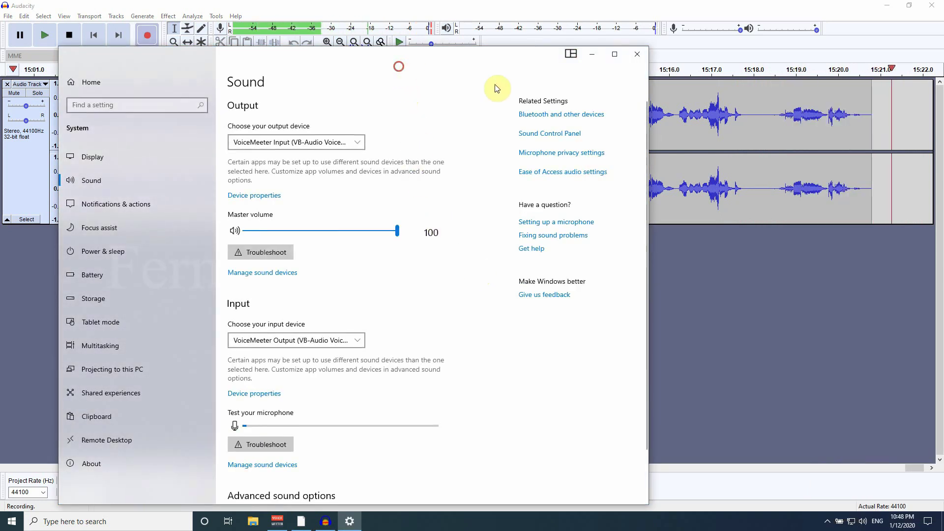
click(565, 134)
click(592, 54)
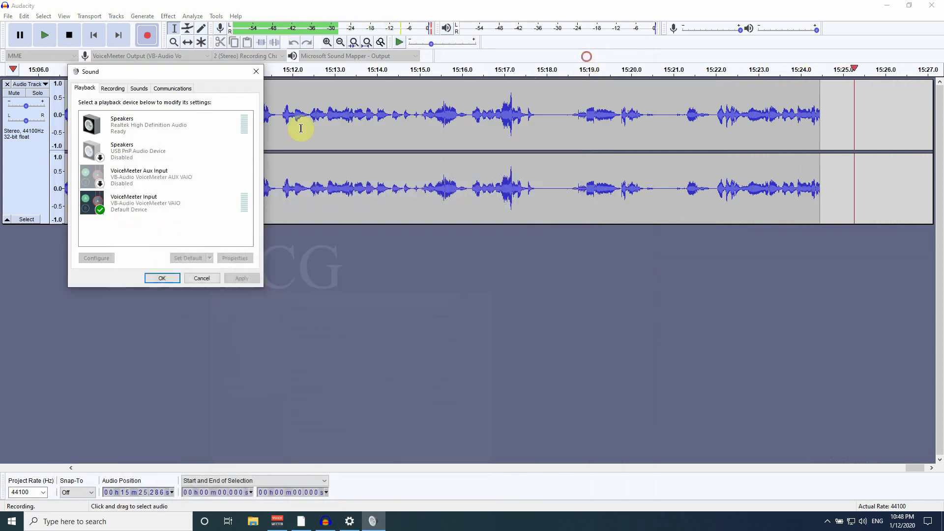
drag(158, 80, 365, 100)
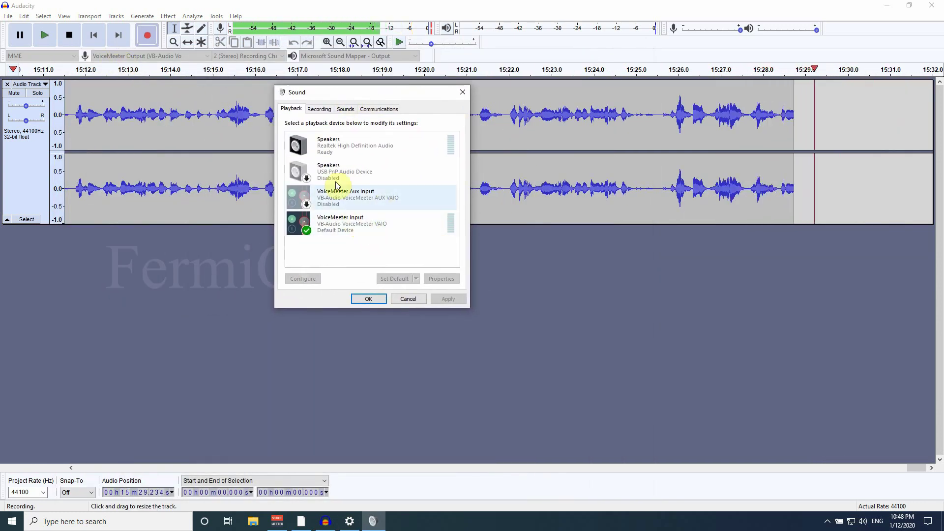
click(319, 109)
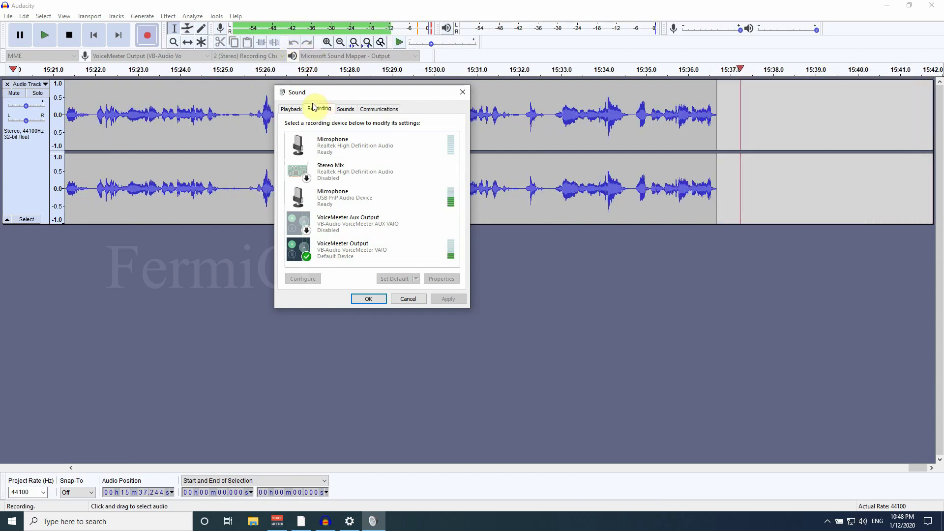
click(292, 109)
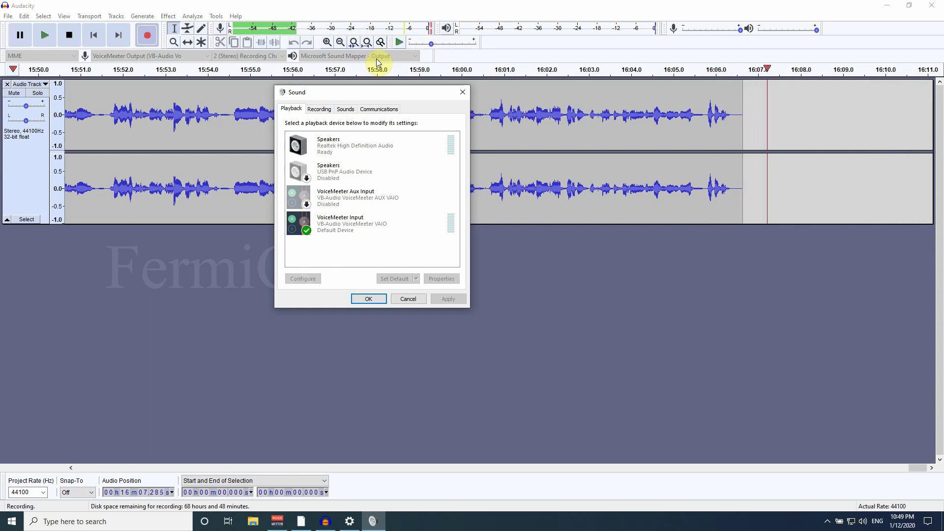
click(368, 298)
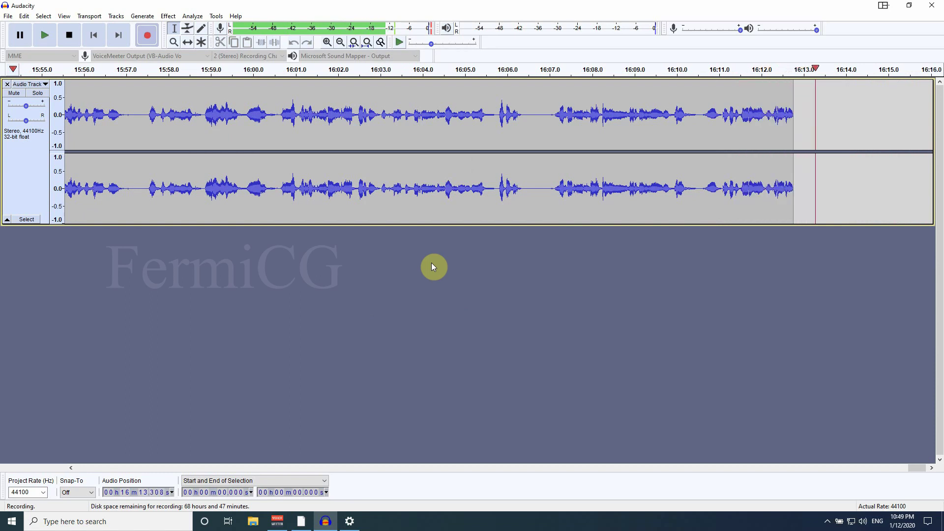
- Bring Voicemeeter back in front of Audacity and unmute Hardware Input 1
click(278, 521)
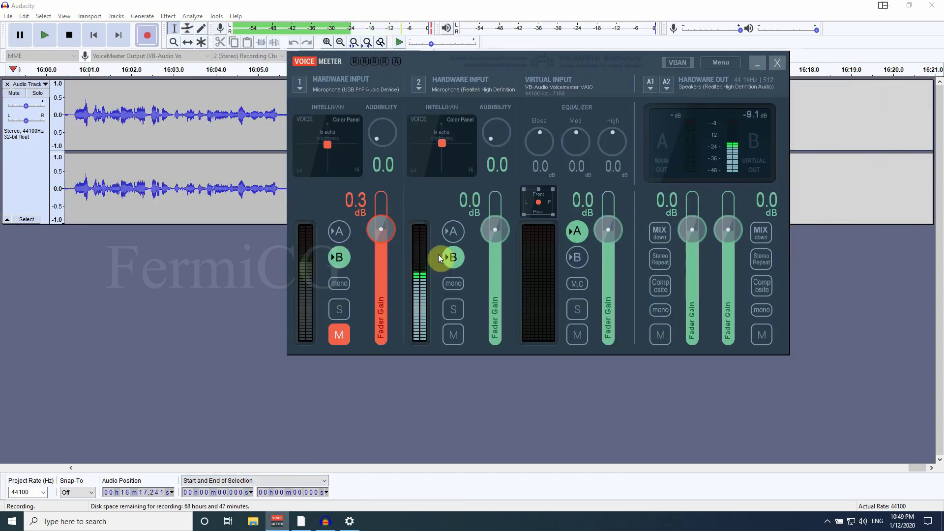
click(339, 334)
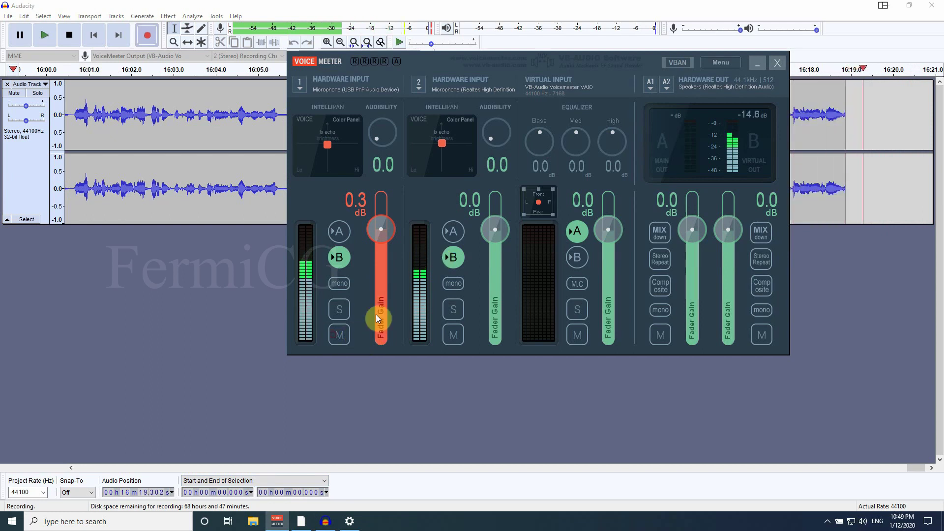